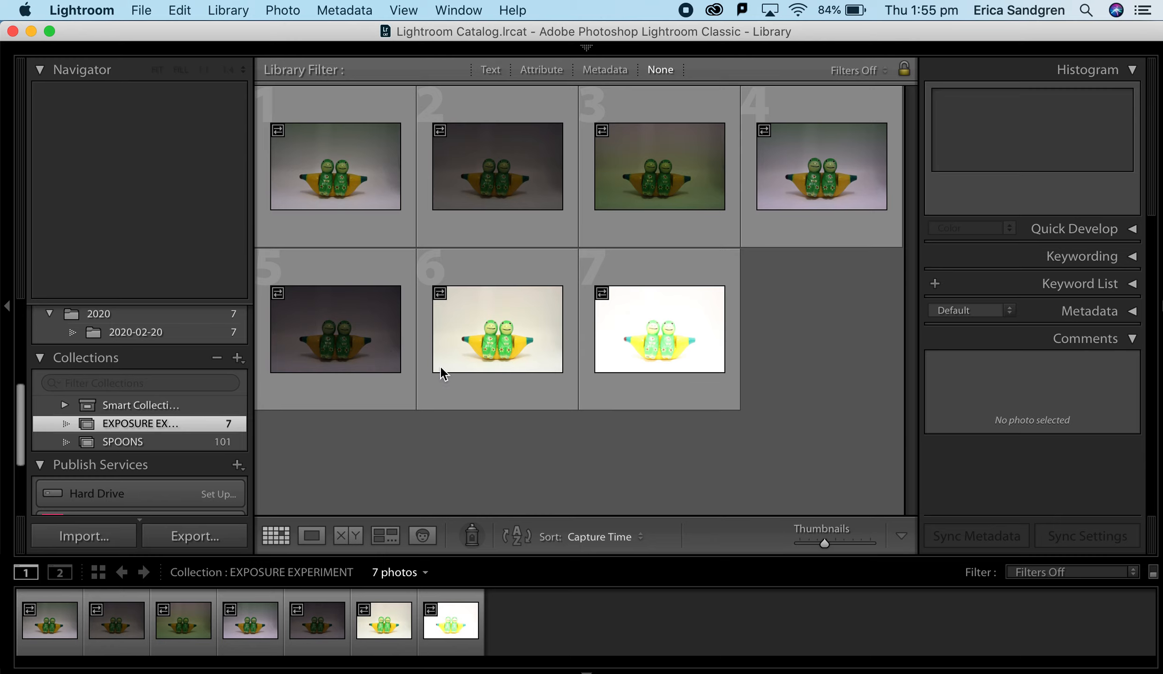
Switch to the Print module and select all seven photos in the EXPOSURE EXPERIMENT collection for the print layout
left_click(591, 51)
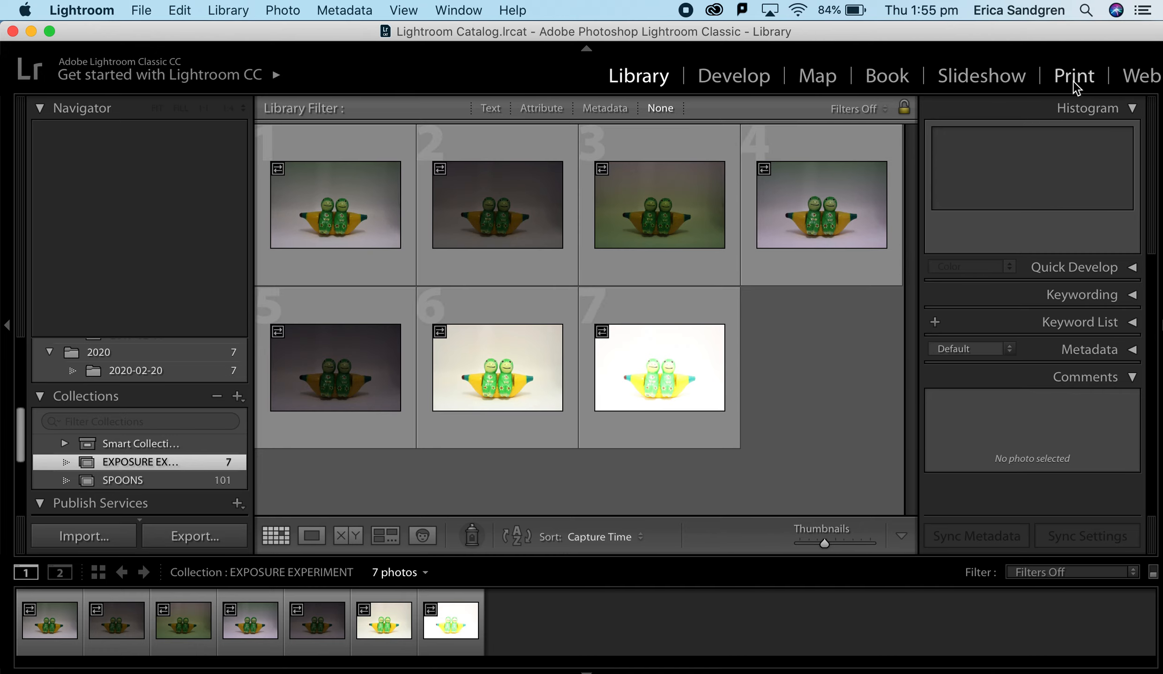
left_click(1073, 78)
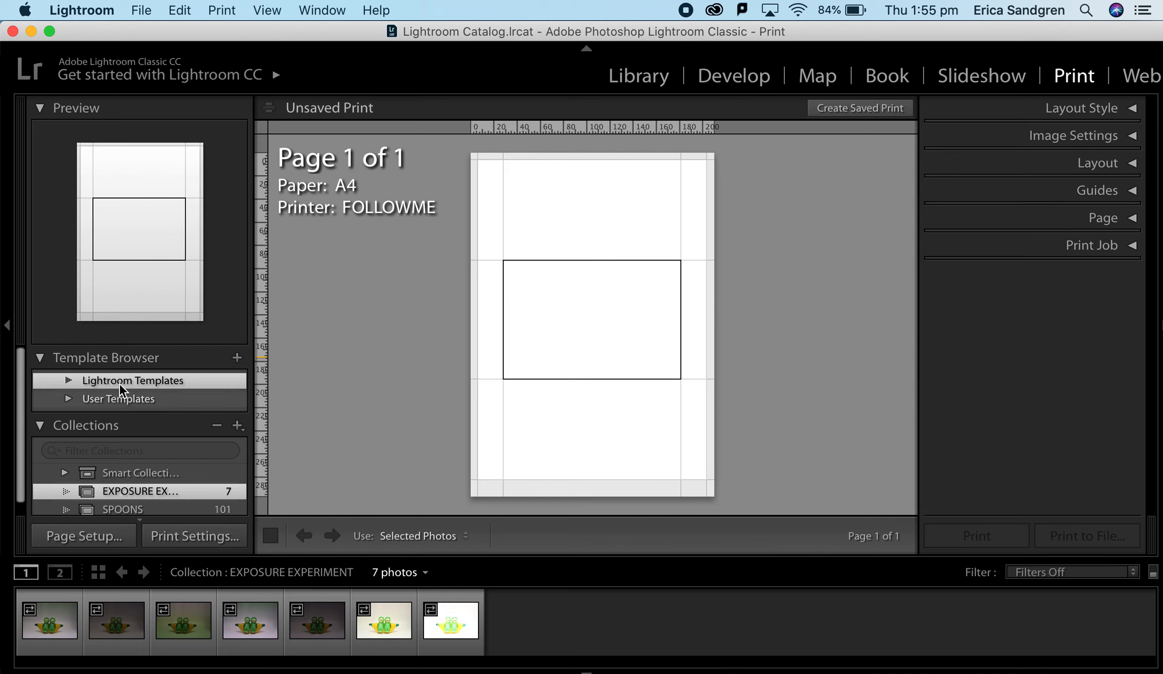
left_click(69, 379)
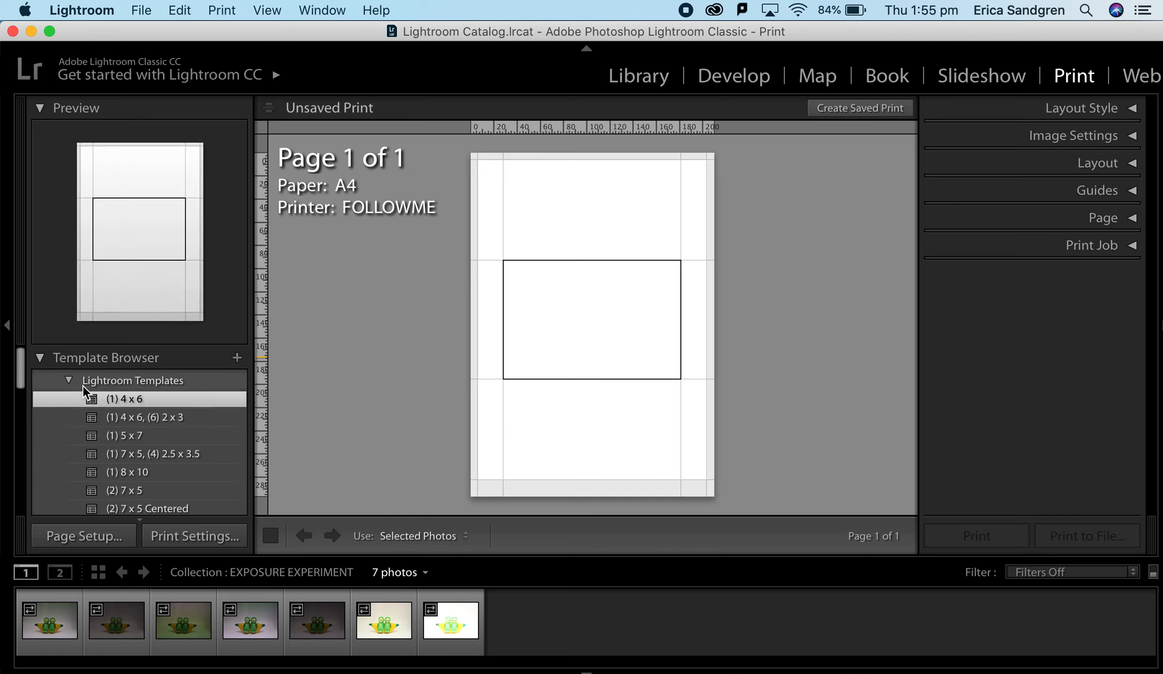
left_click(69, 380)
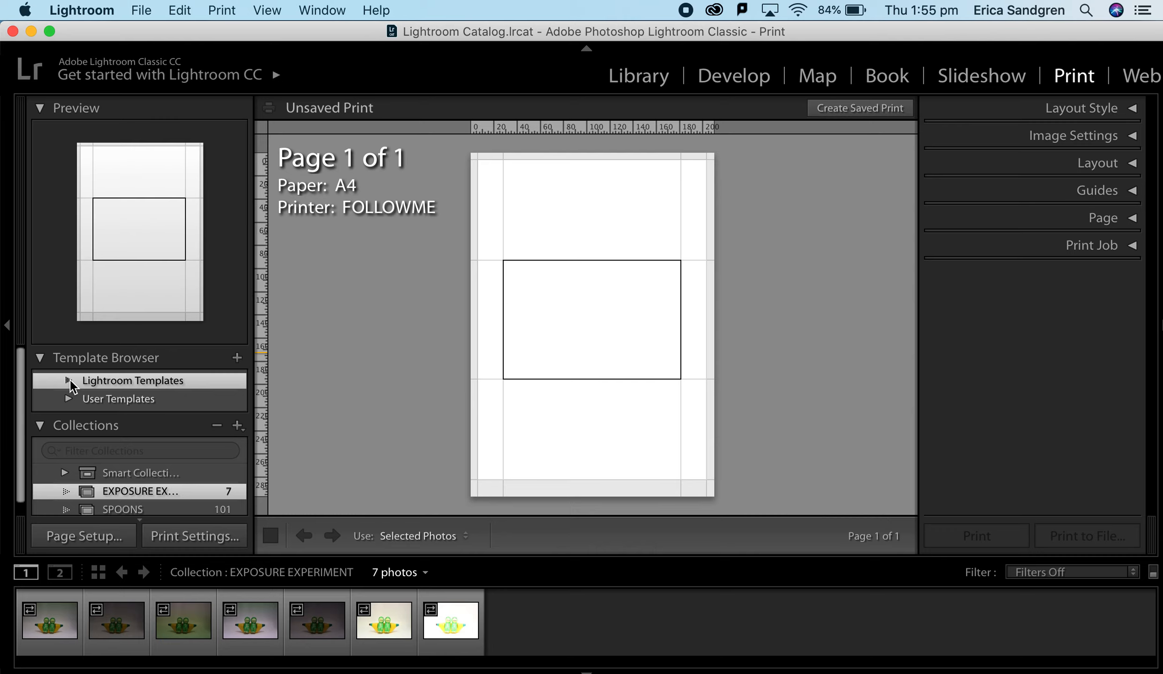
left_click(42, 605)
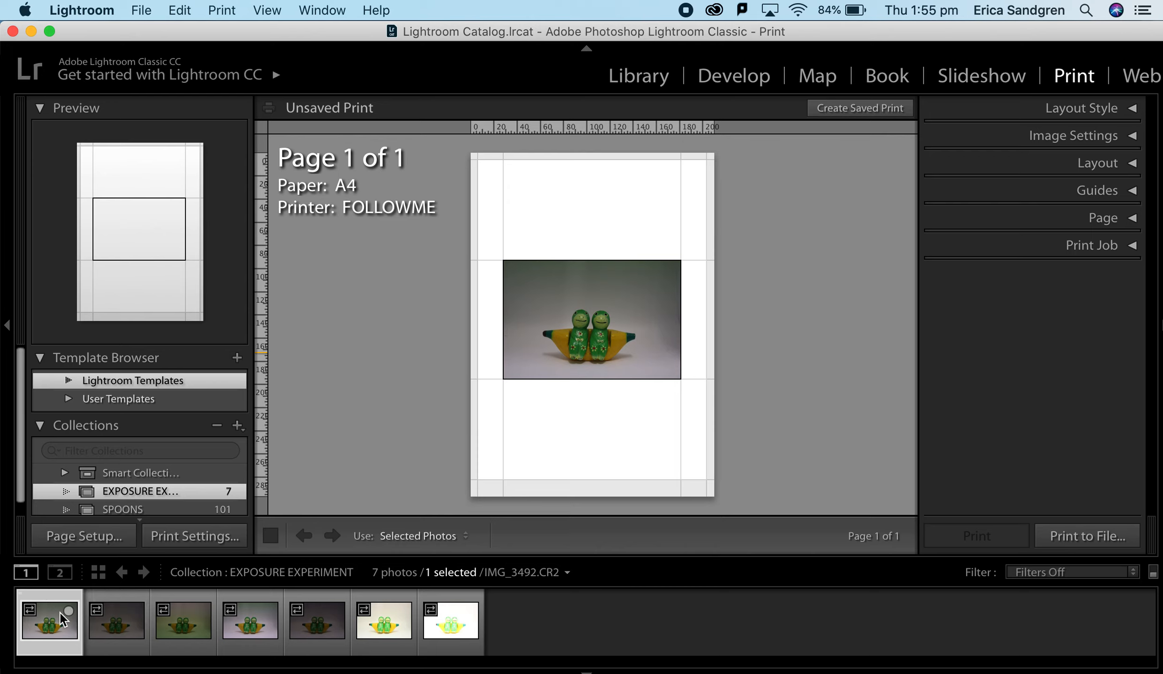
left_click(451, 618, "shift")
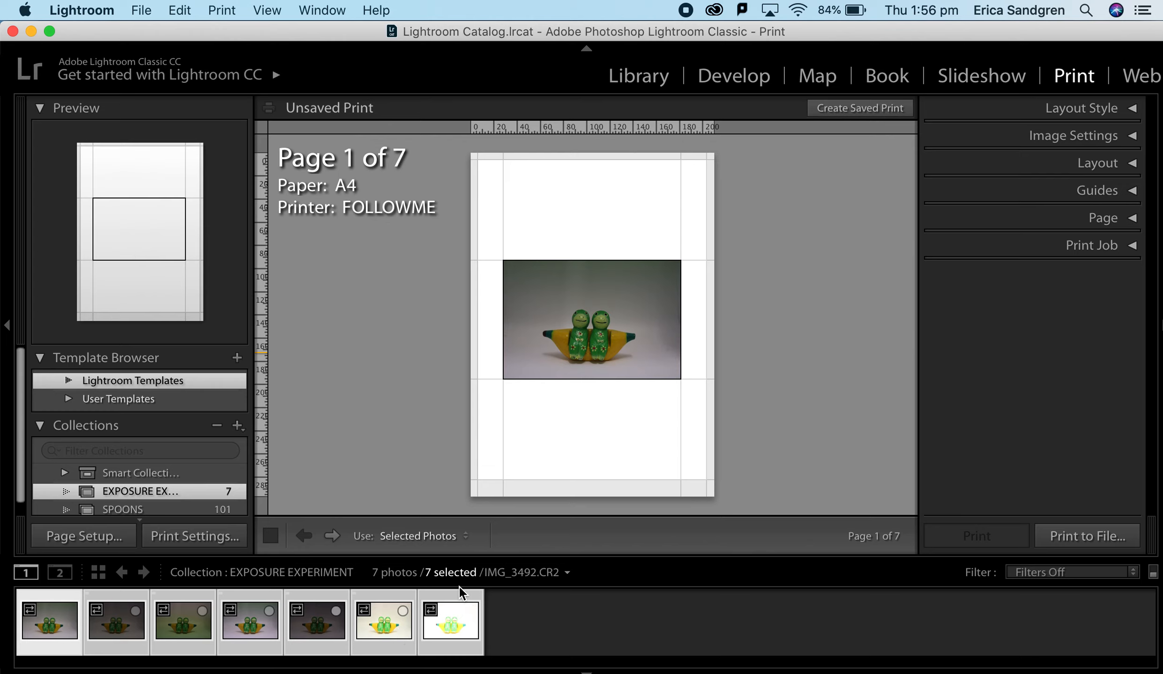
Try the (2) 7 x 5, (2) 7 x 5 Centered and 2x2 Cells print templates on the selected photos
left_click(69, 381)
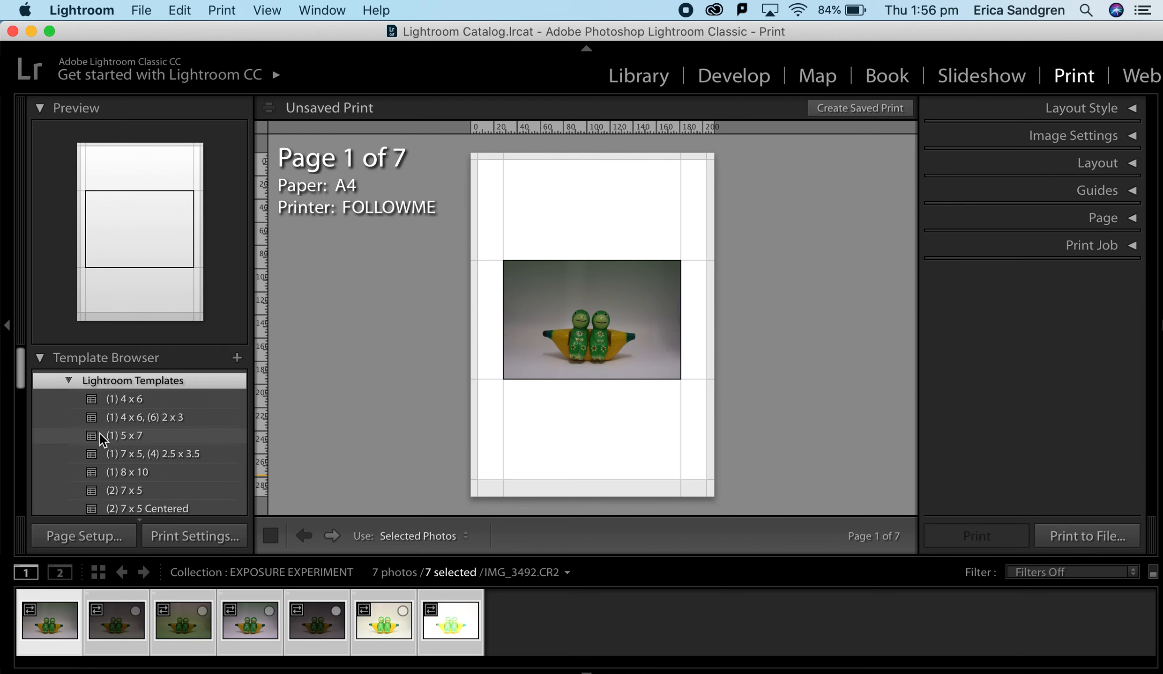
scroll(100, 433, "down", 2)
left_click(122, 450)
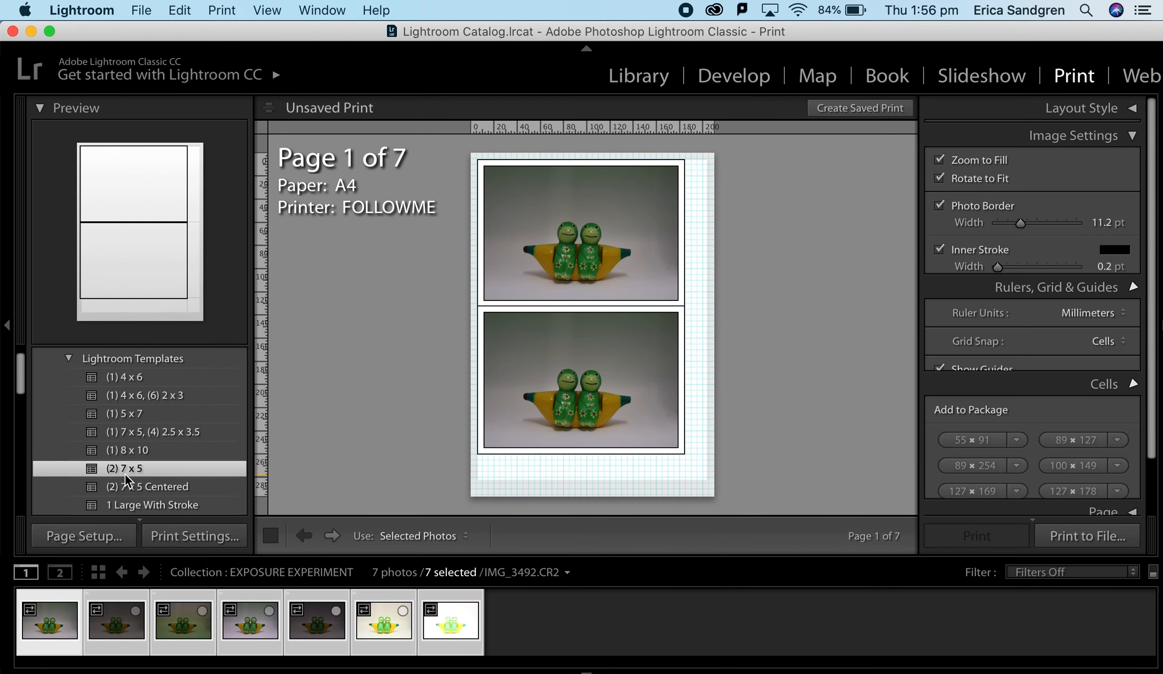
left_click(127, 466)
scroll(127, 466, "down", 4)
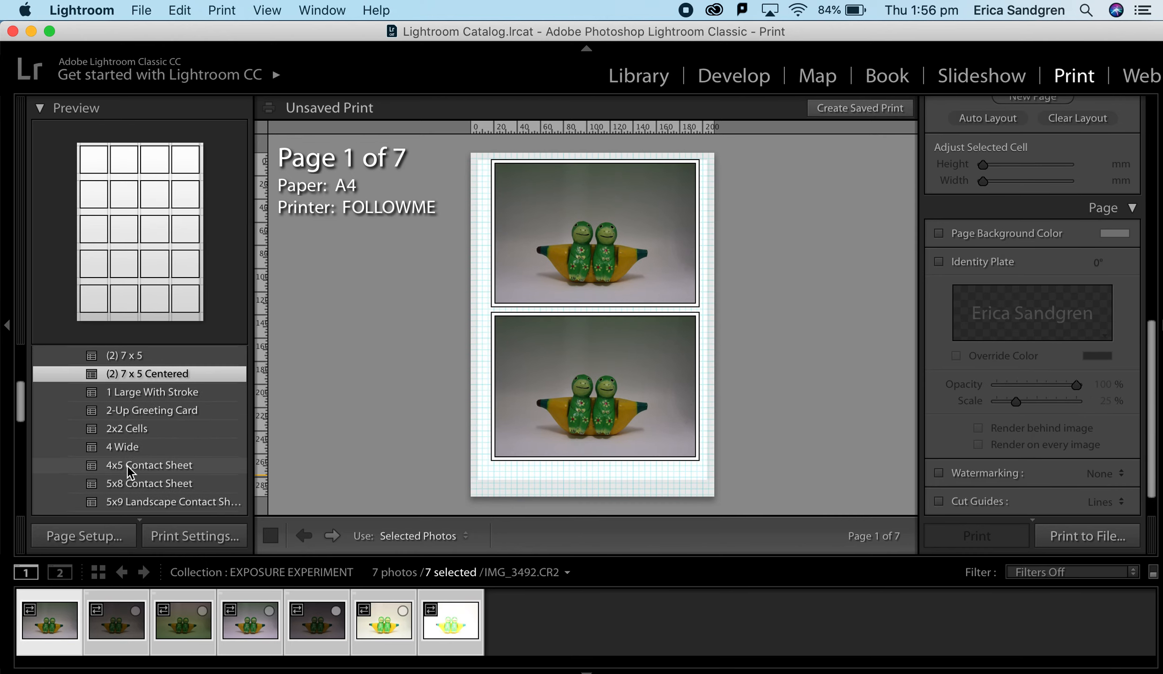
left_click(128, 435)
scroll(133, 468, "down", 3)
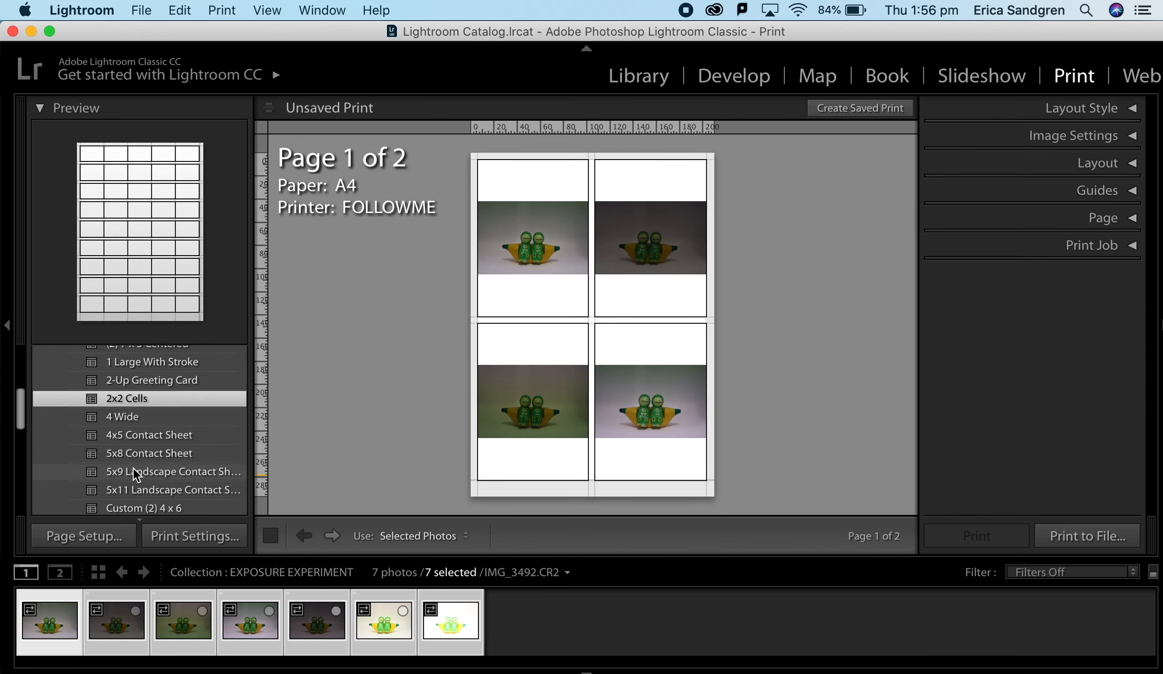
Compare the 4x5 and 5x8 contact sheet templates and apply 4x5 Contact Sheet to the selected photos
scroll(132, 468, "down", 10)
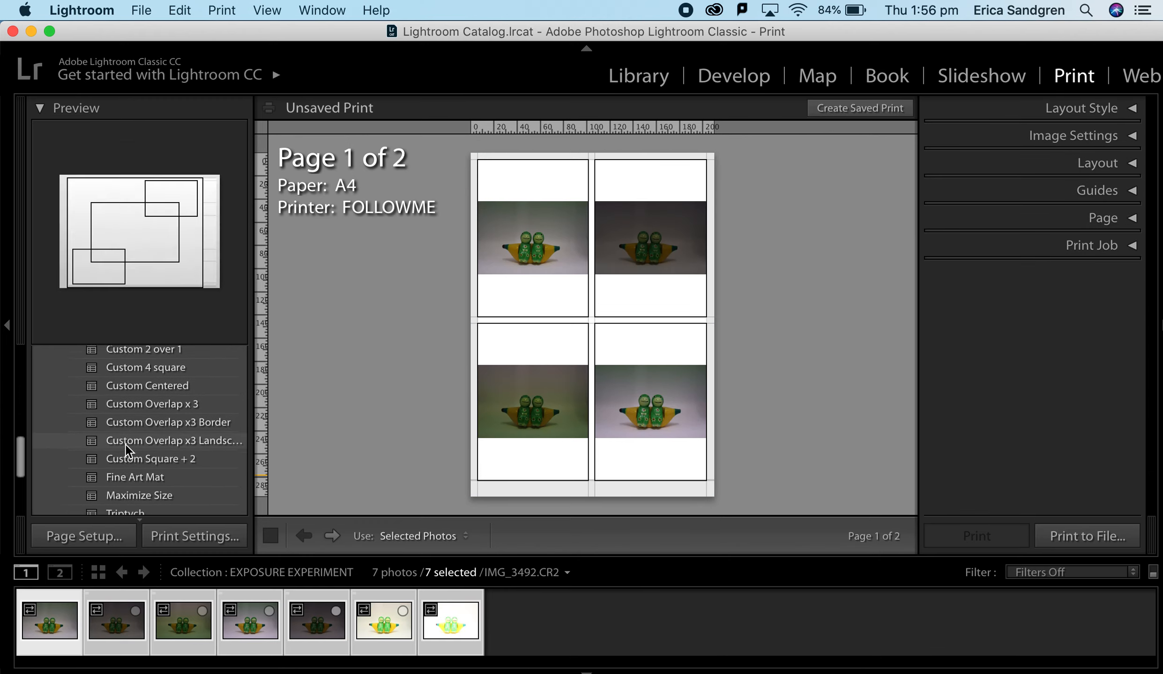
scroll(125, 444, "up", 7)
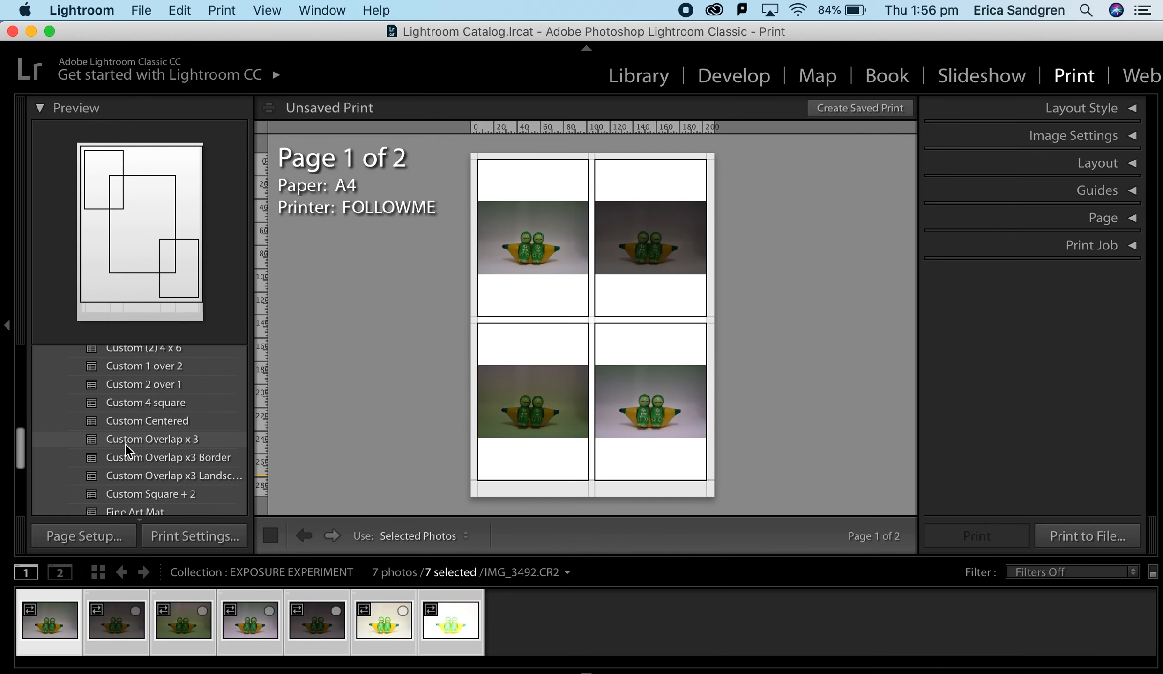
scroll(126, 444, "down", 2)
scroll(125, 444, "up", 4)
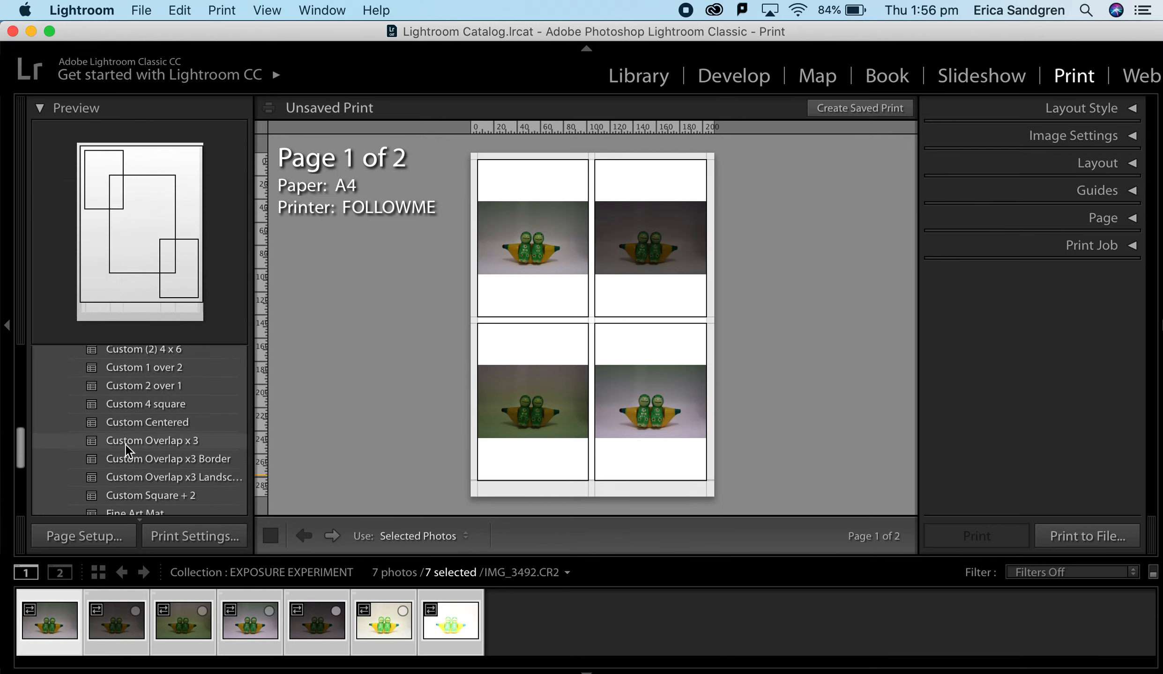
scroll(126, 444, "up", 2)
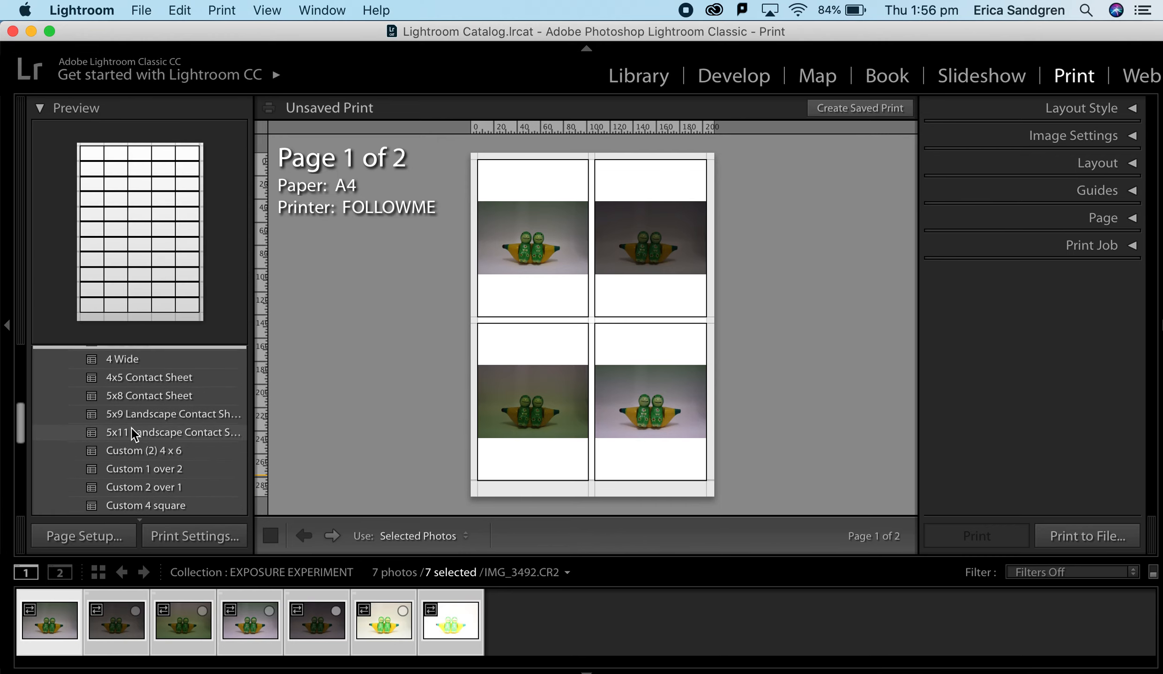
left_click(143, 380)
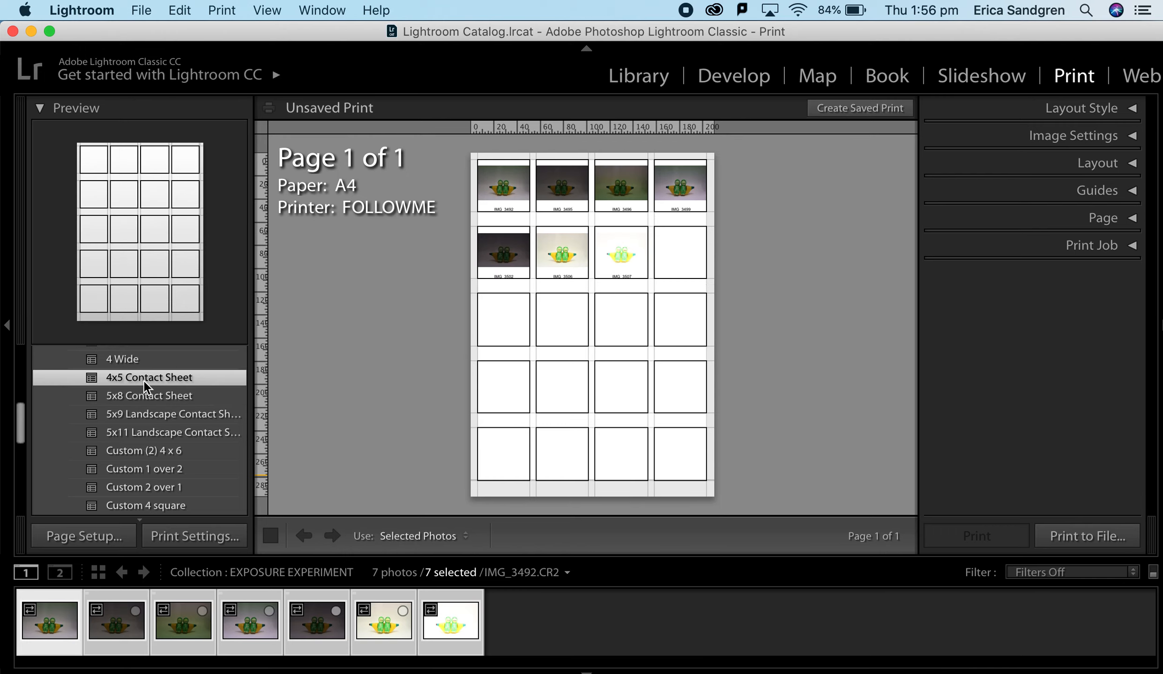
left_click(115, 393)
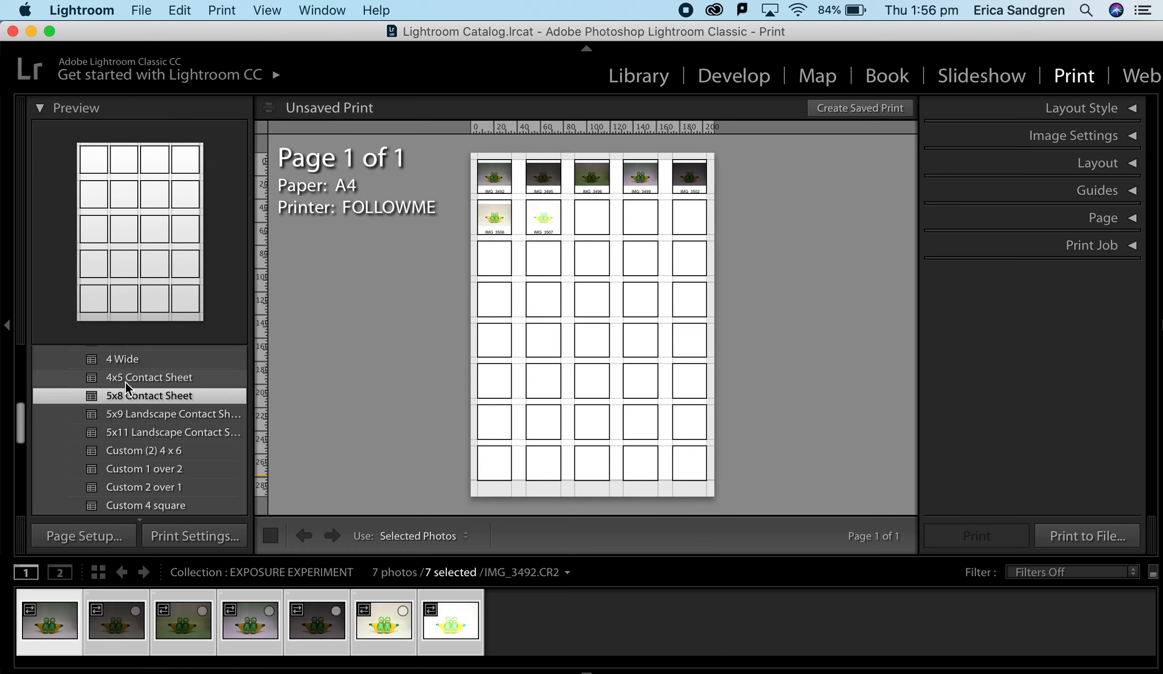
left_click(125, 383)
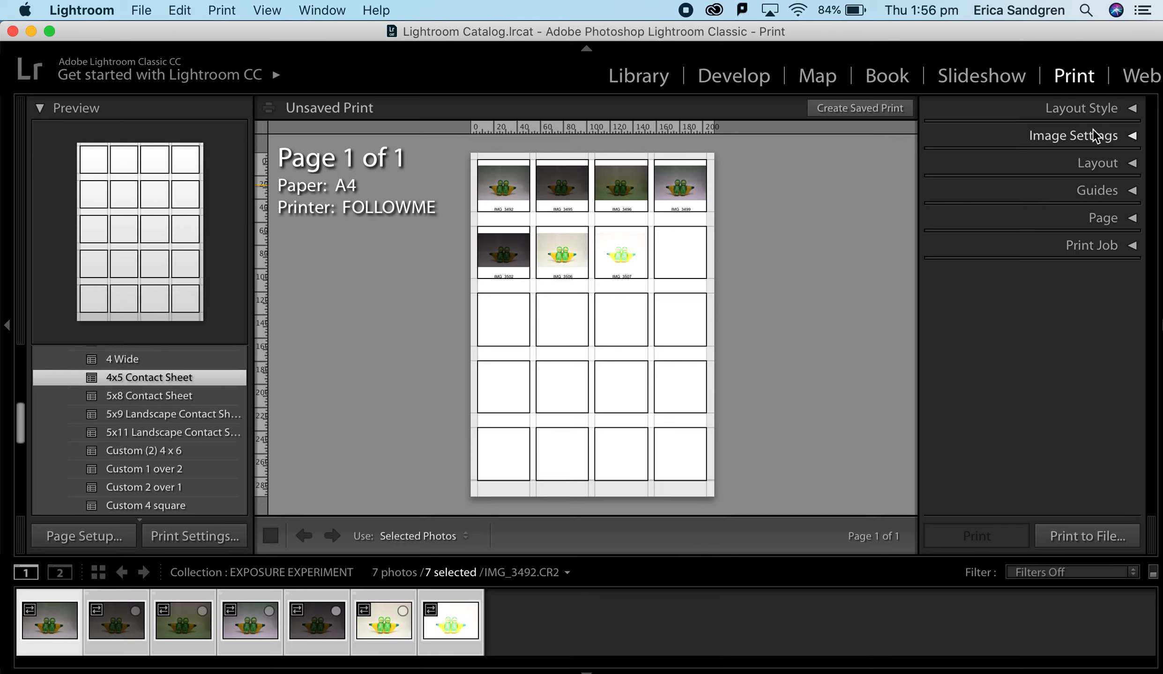
Review the layout style and image settings, trying Zoom to Fill on the contact sheet photos
left_click(1130, 116)
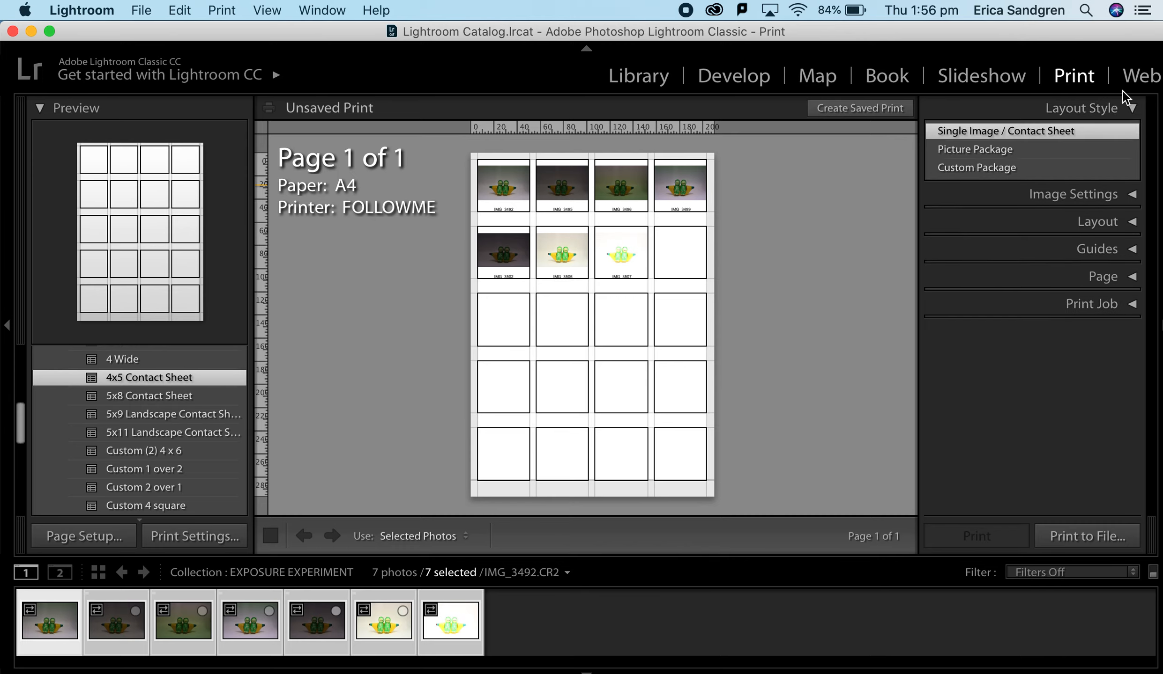
left_click(1117, 116)
left_click(1115, 136)
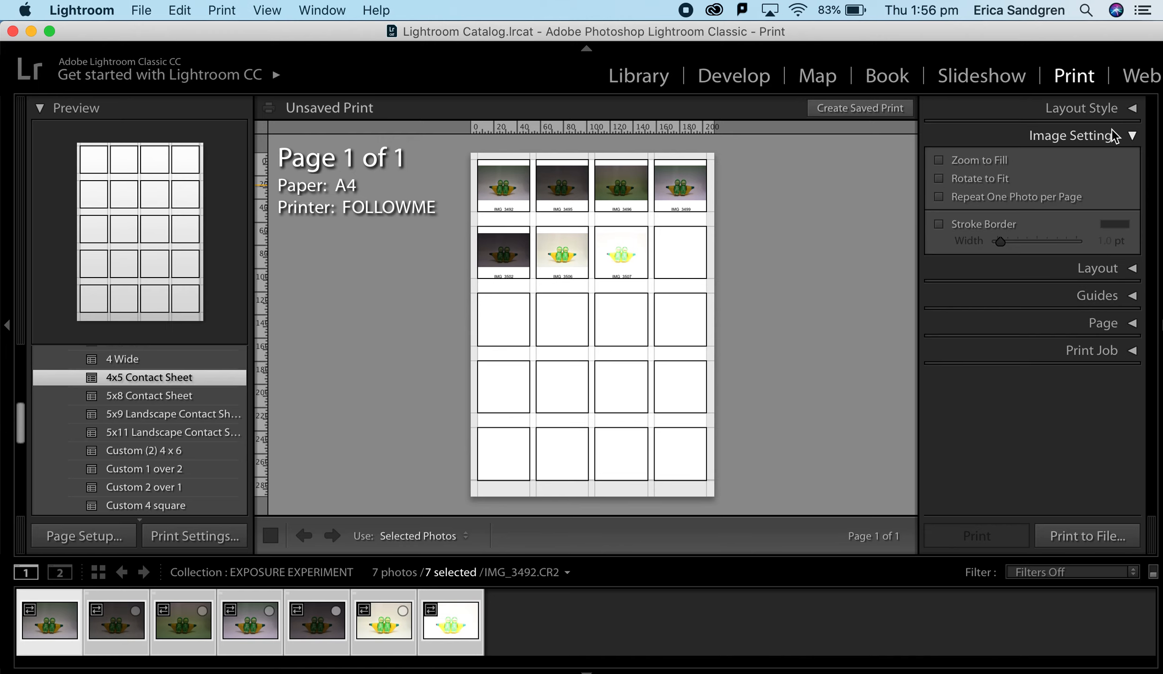
left_click(940, 161)
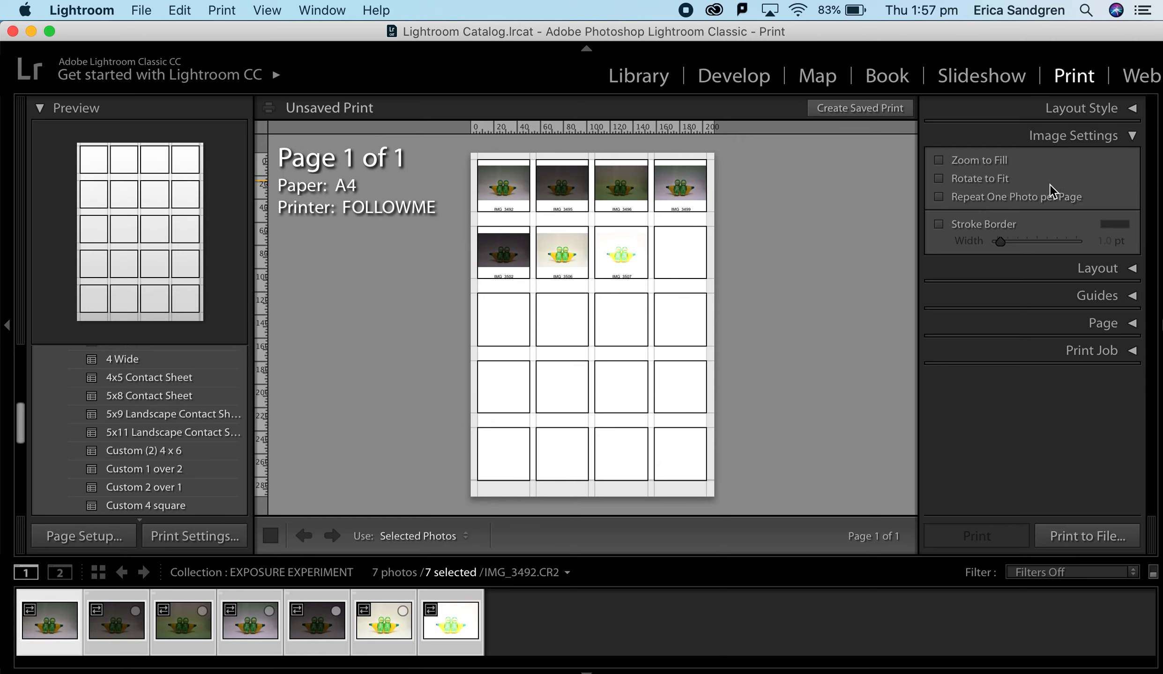
left_click(1099, 147)
Set the contact sheet's page grid to 4 rows and 2 columns, testing 3 by 3 and 2 by 2 grids as well
left_click(1102, 161)
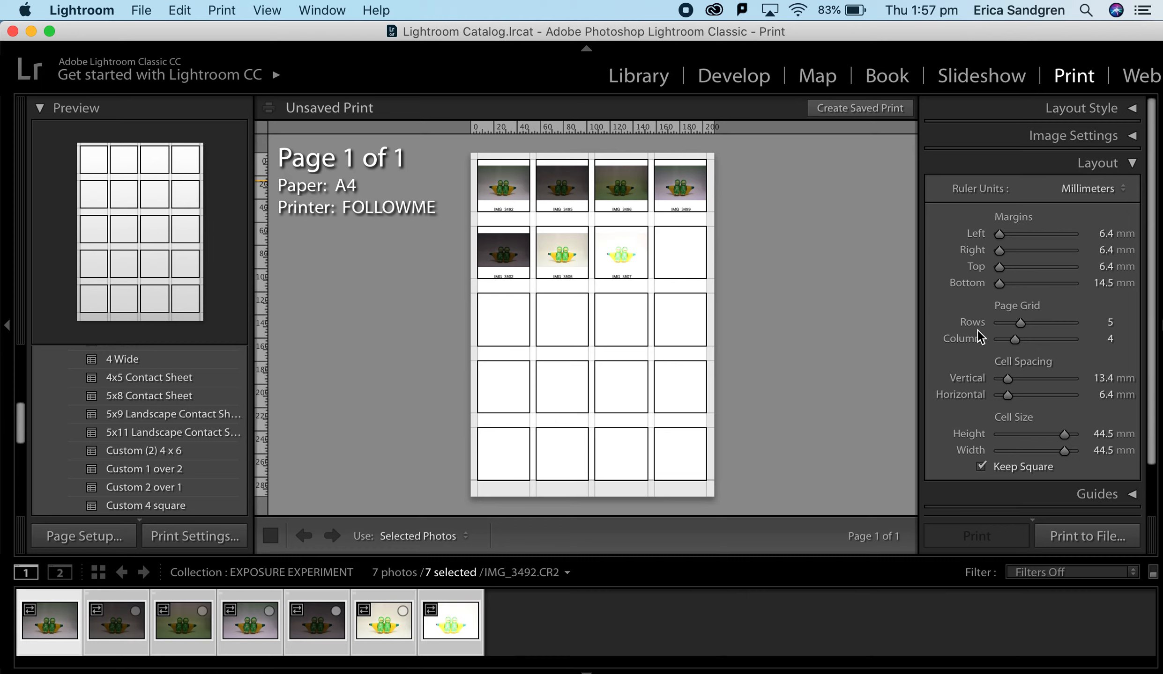
mouse_move(1020, 326)
left_mouse_down()
mouse_move(1036, 334)
mouse_move(1005, 328)
mouse_move(1024, 331)
mouse_move(1007, 341)
left_mouse_up()
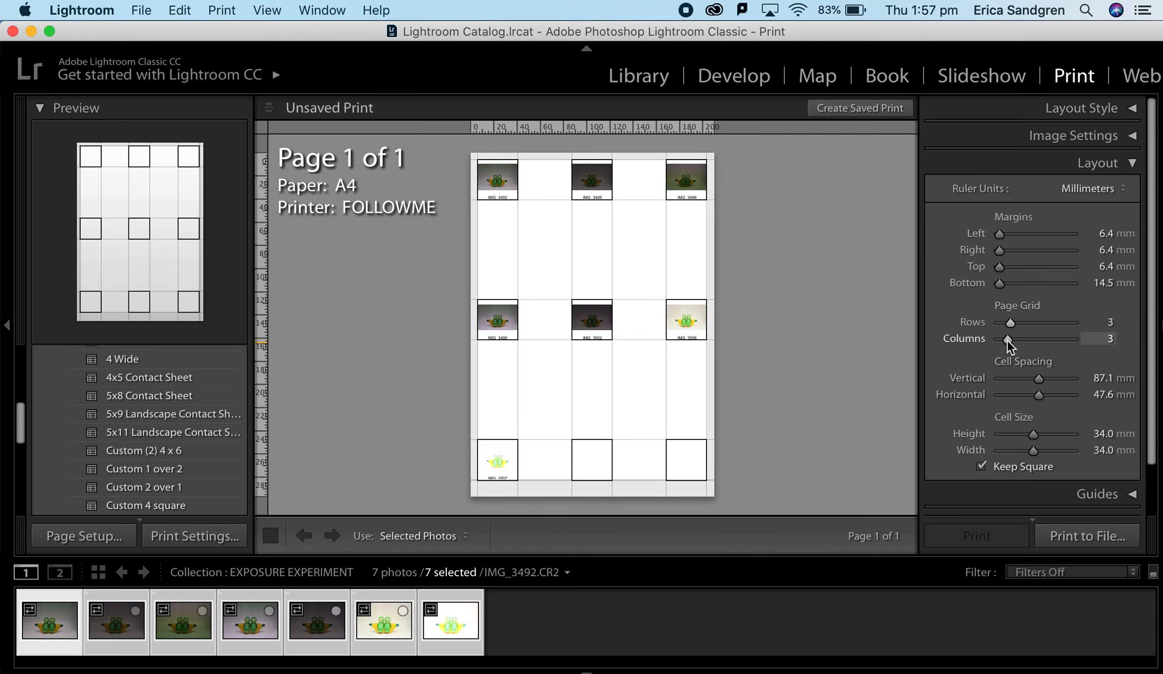
left_click(1105, 338)
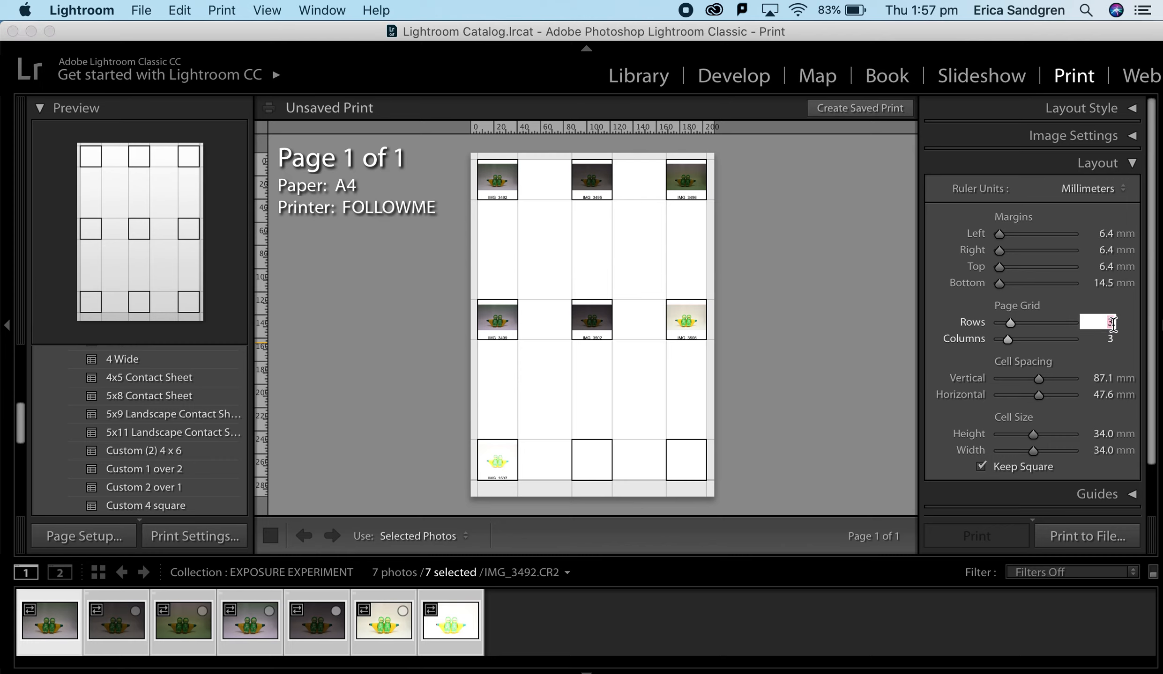
type("4")
left_click(1114, 339)
type("2")
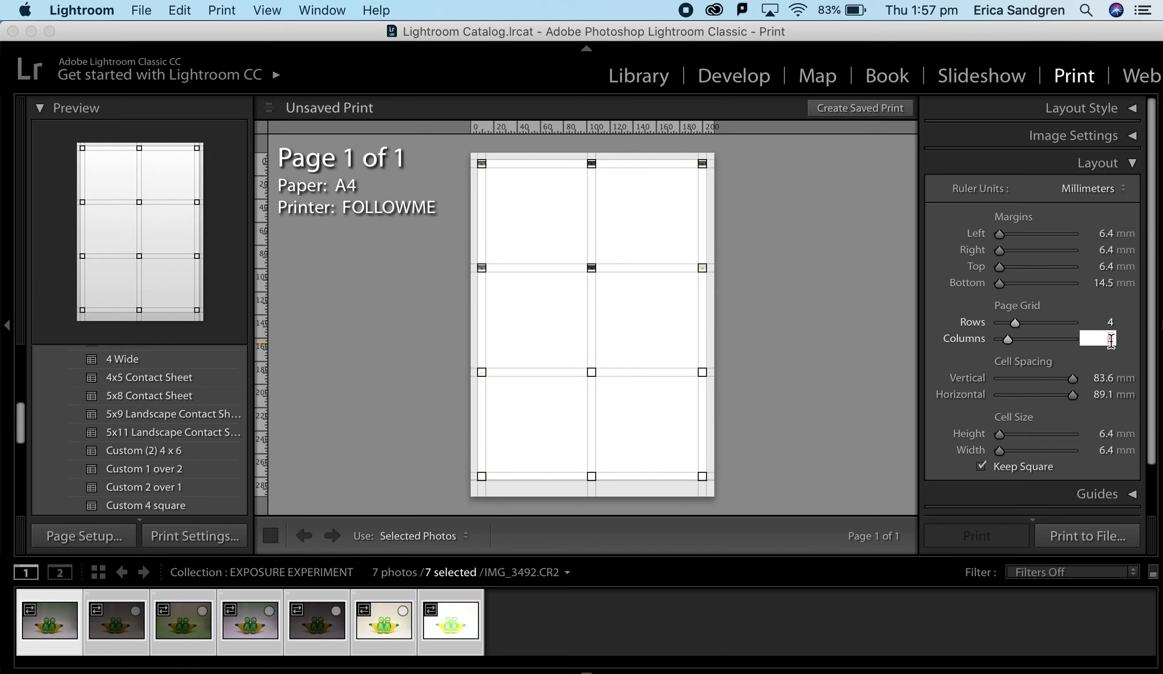
key("Return")
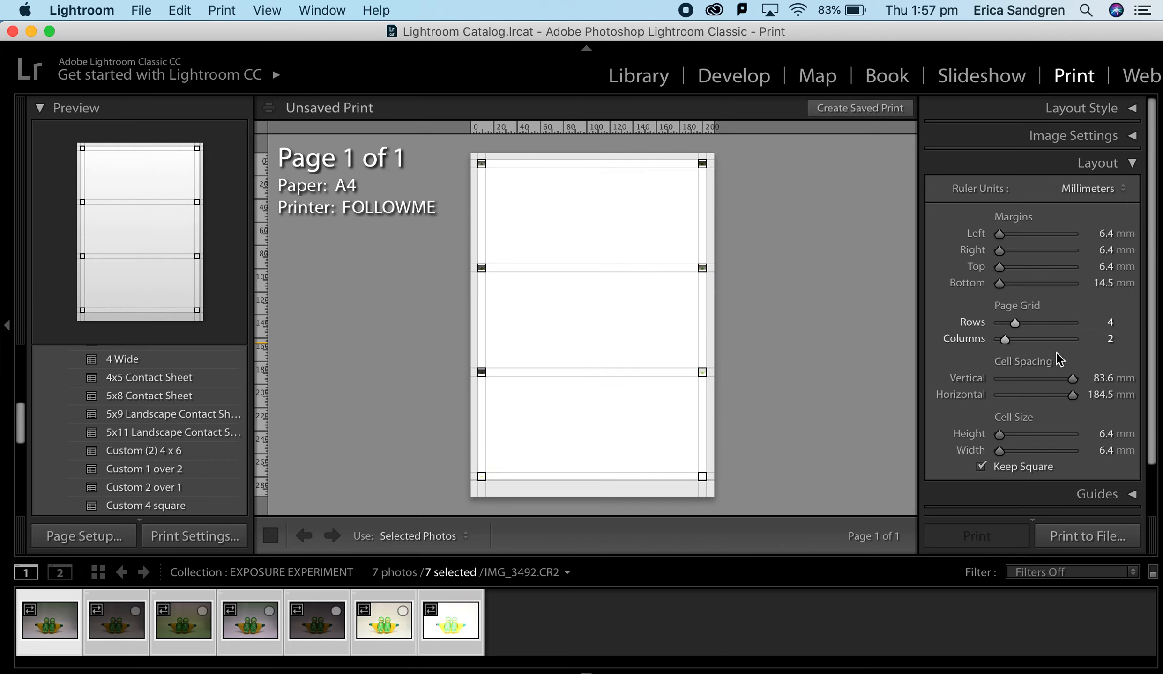
left_click_drag(1016, 323, 1006, 324)
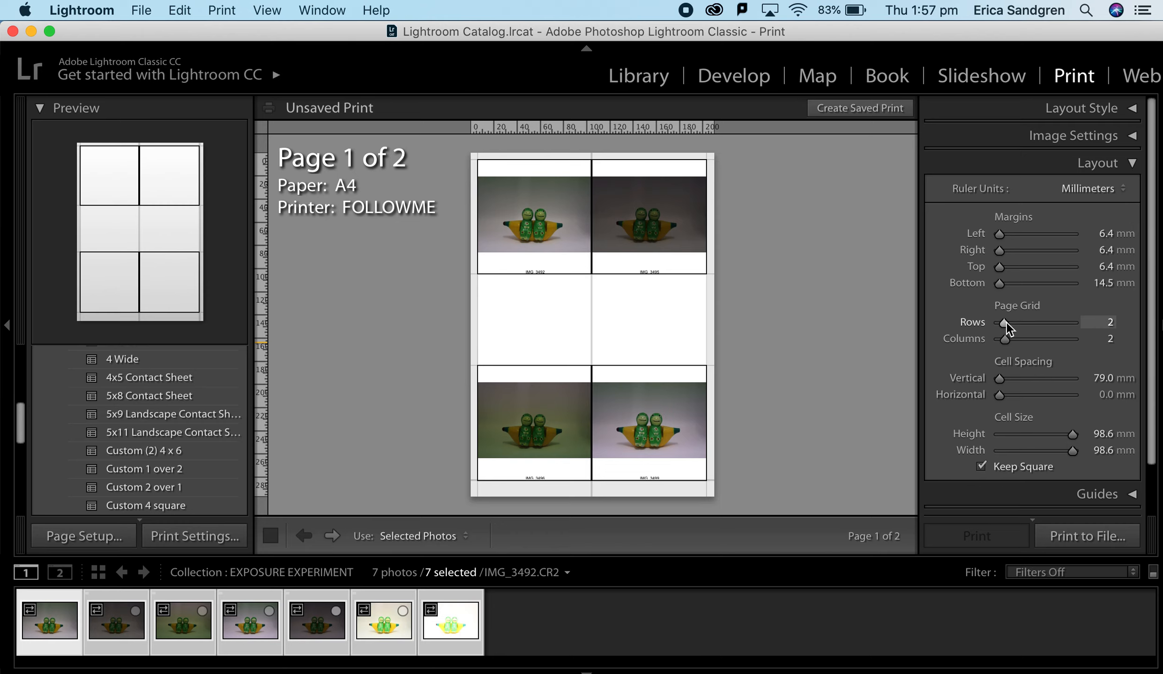
left_click_drag(1008, 322, 1016, 324)
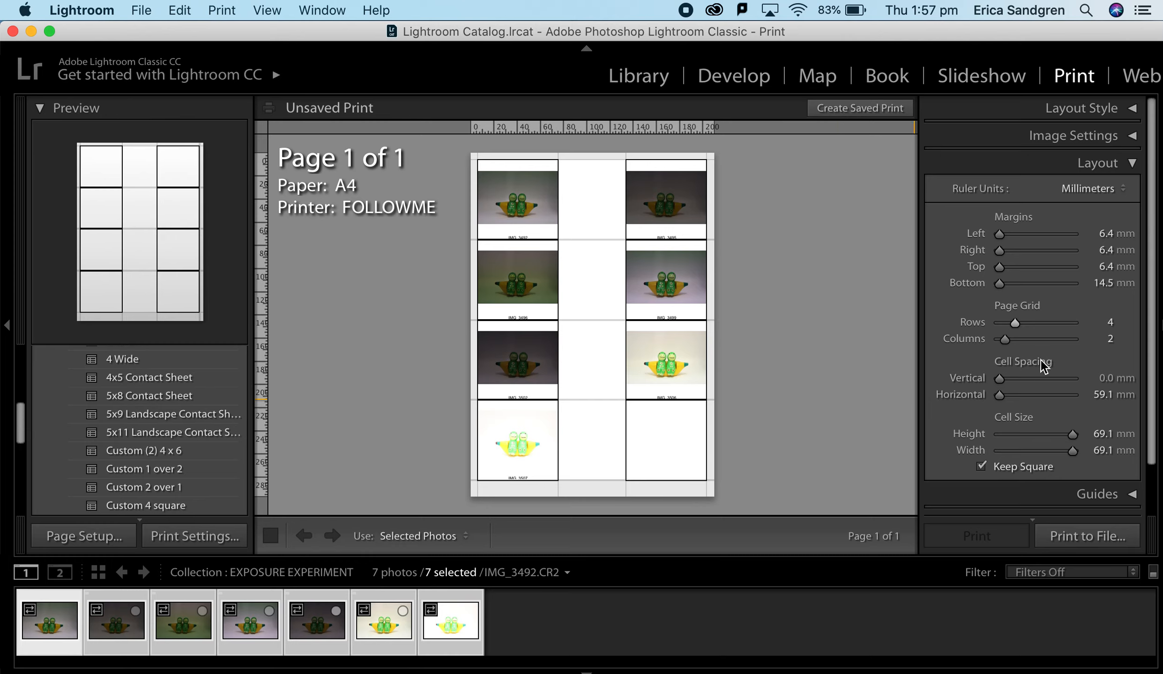
Set the vertical cell spacing to about 4.8 mm and the square cell size to about 65.4 mm
scroll(1055, 420, "down", 1)
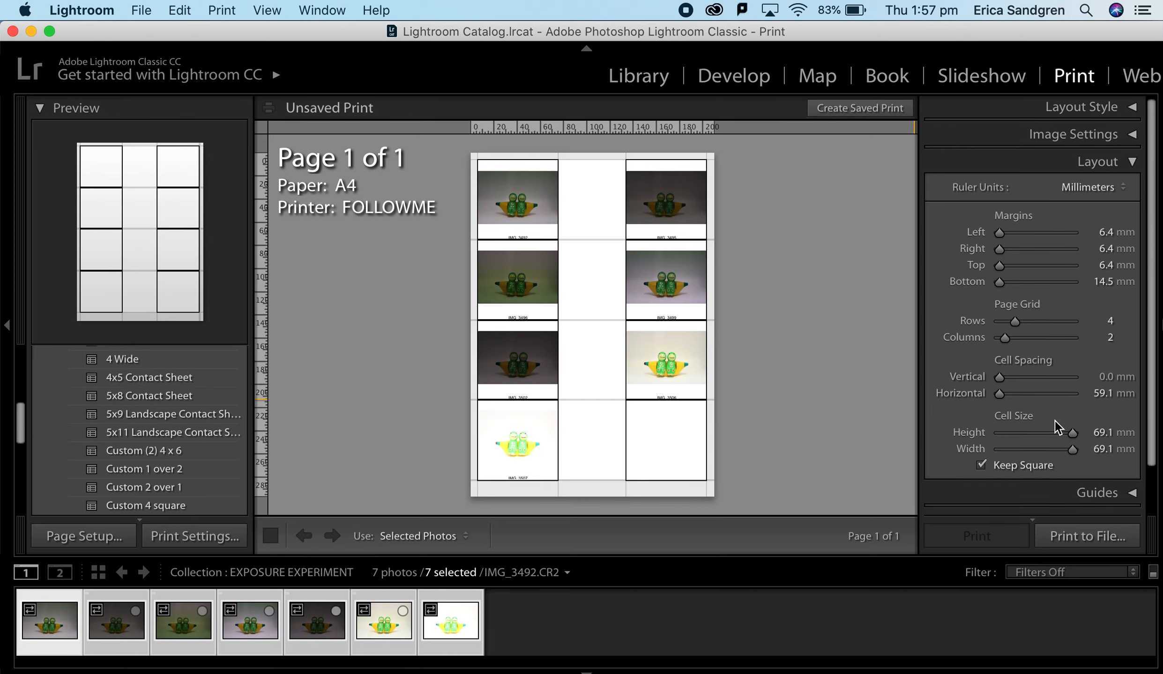
left_click_drag(1000, 379, 1005, 379)
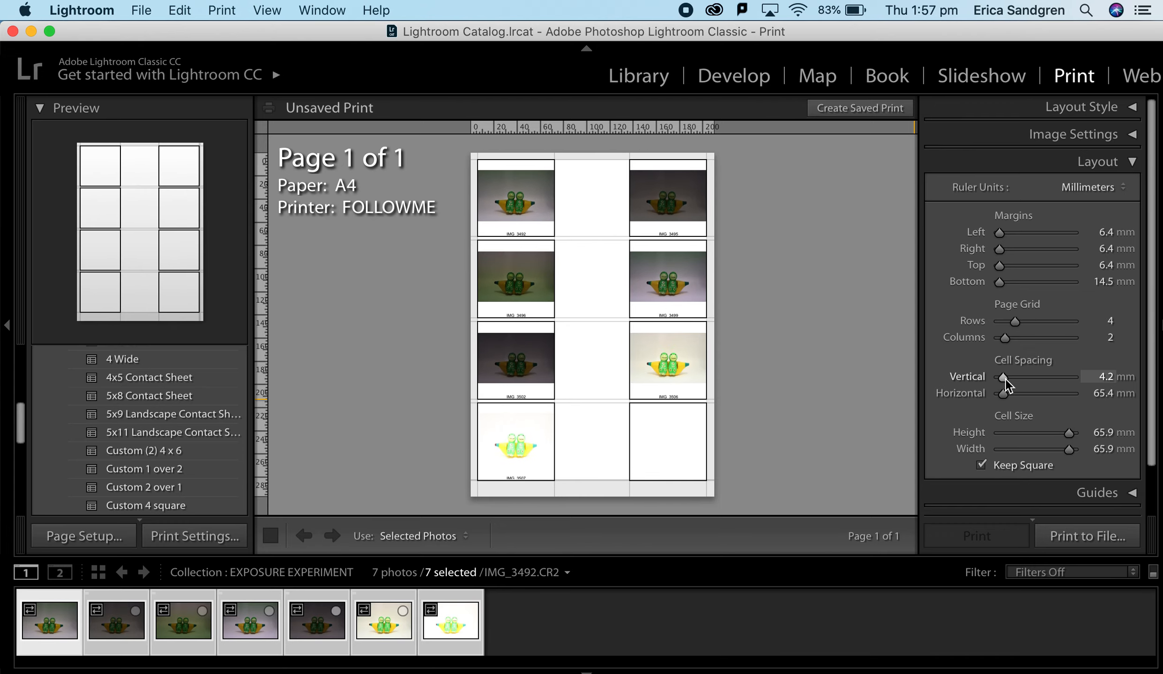
scroll(1040, 429, "down", 2)
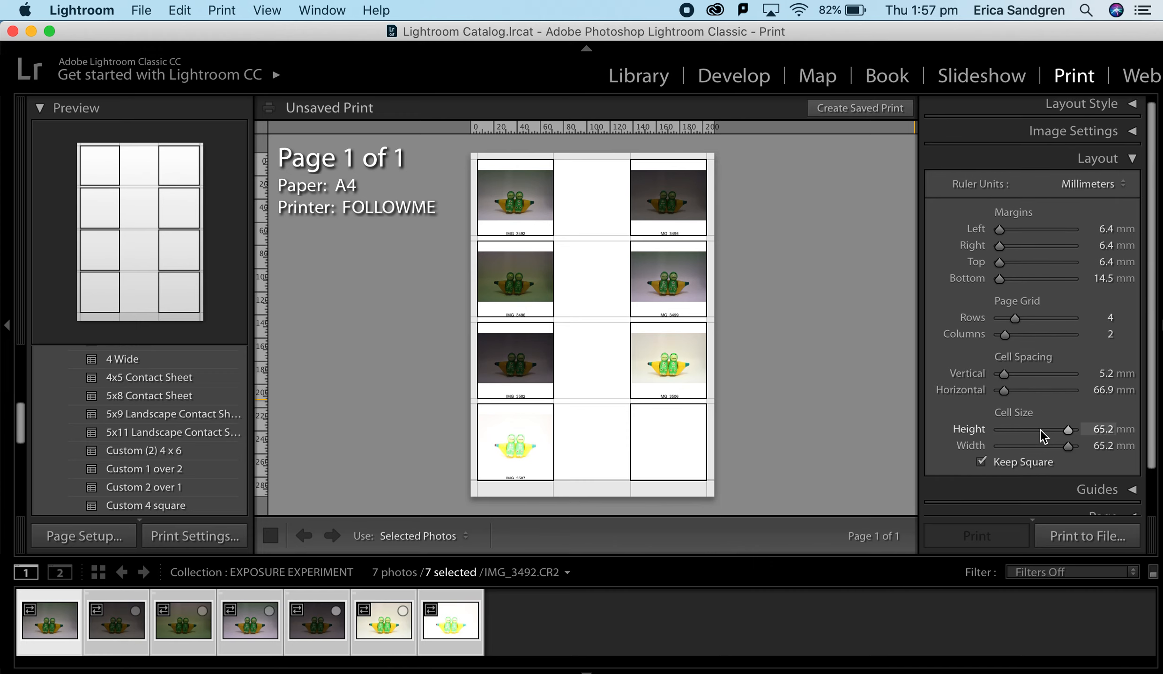
mouse_move(1064, 423)
left_mouse_down()
mouse_move(1046, 421)
mouse_move(1064, 425)
left_mouse_up()
scroll(1105, 356, "down", 1)
scroll(1104, 351, "up", 1)
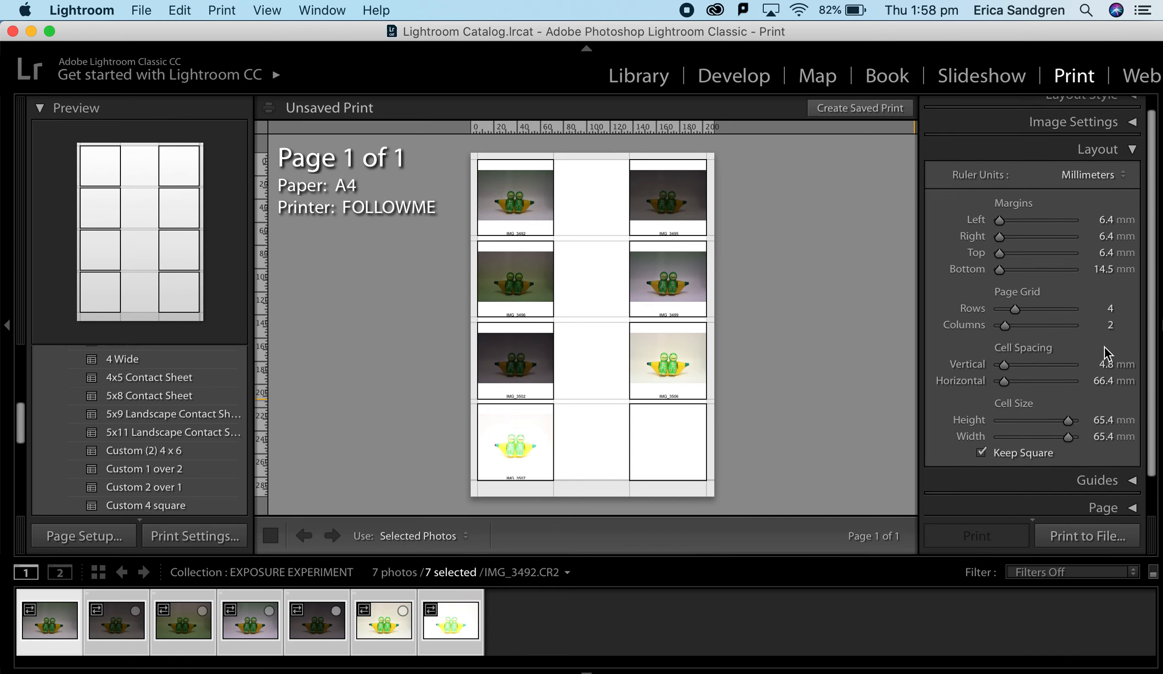
Examine the guide options and the page settings, including identity plate, watermarking, page options and photo info
left_click(1127, 154)
left_click(1117, 201)
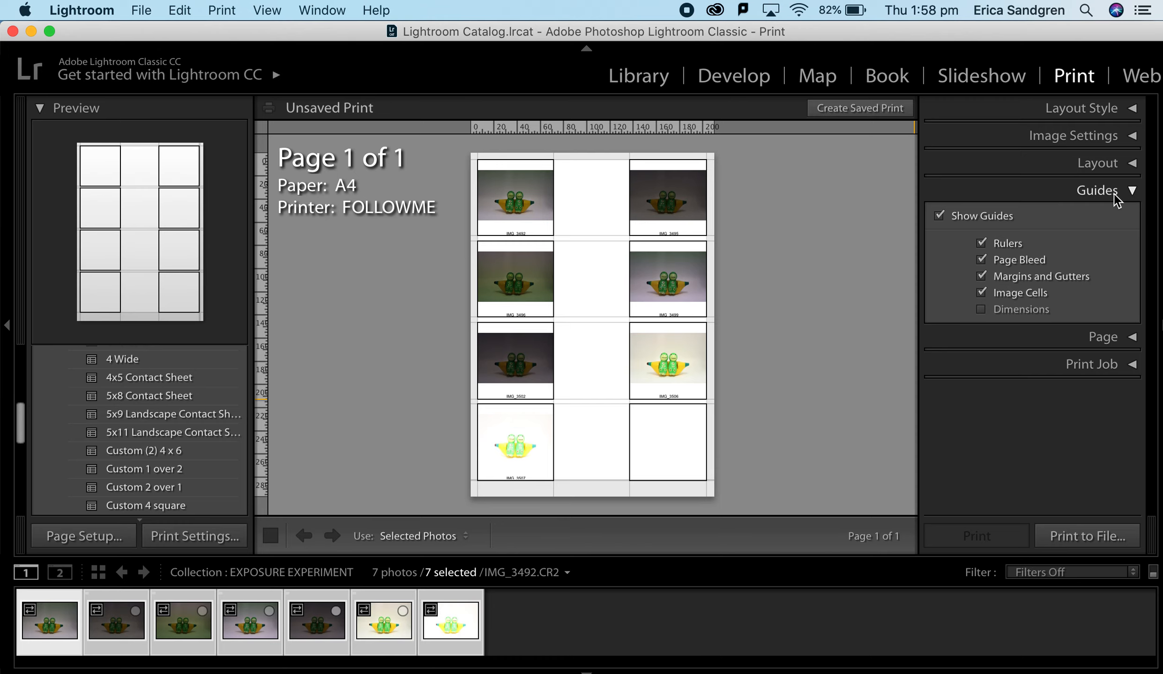
left_click(1117, 201)
left_click(1111, 220)
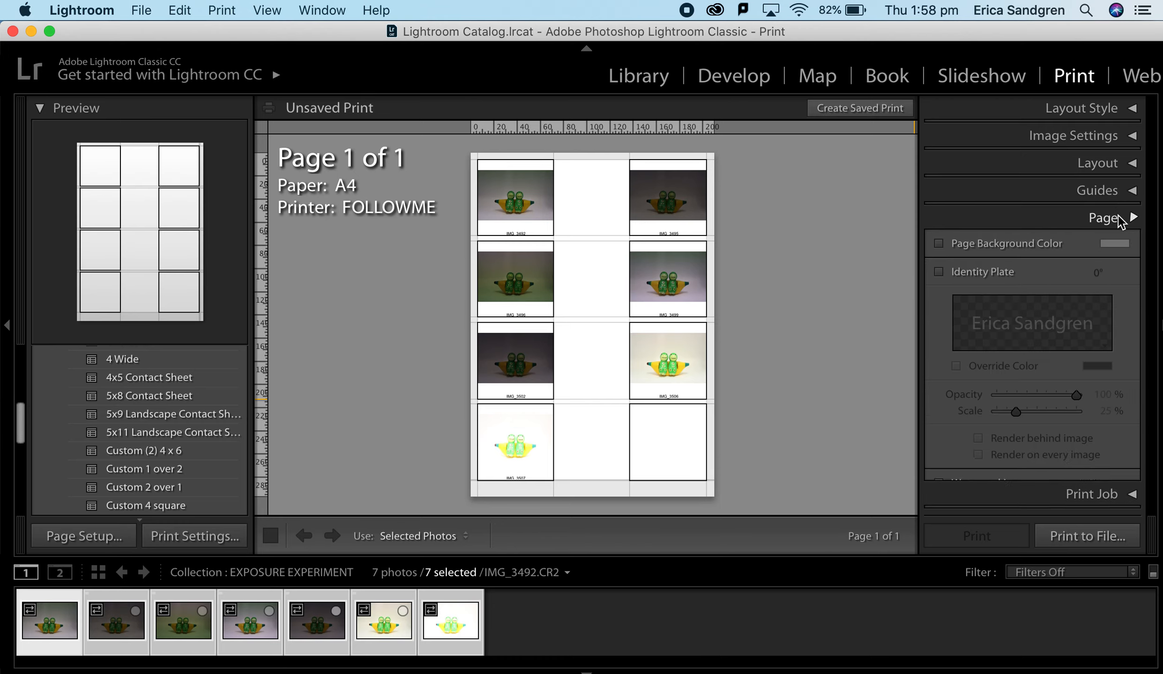
scroll(1072, 328, "down", 3)
scroll(1067, 332, "up", 3)
scroll(1067, 332, "down", 1)
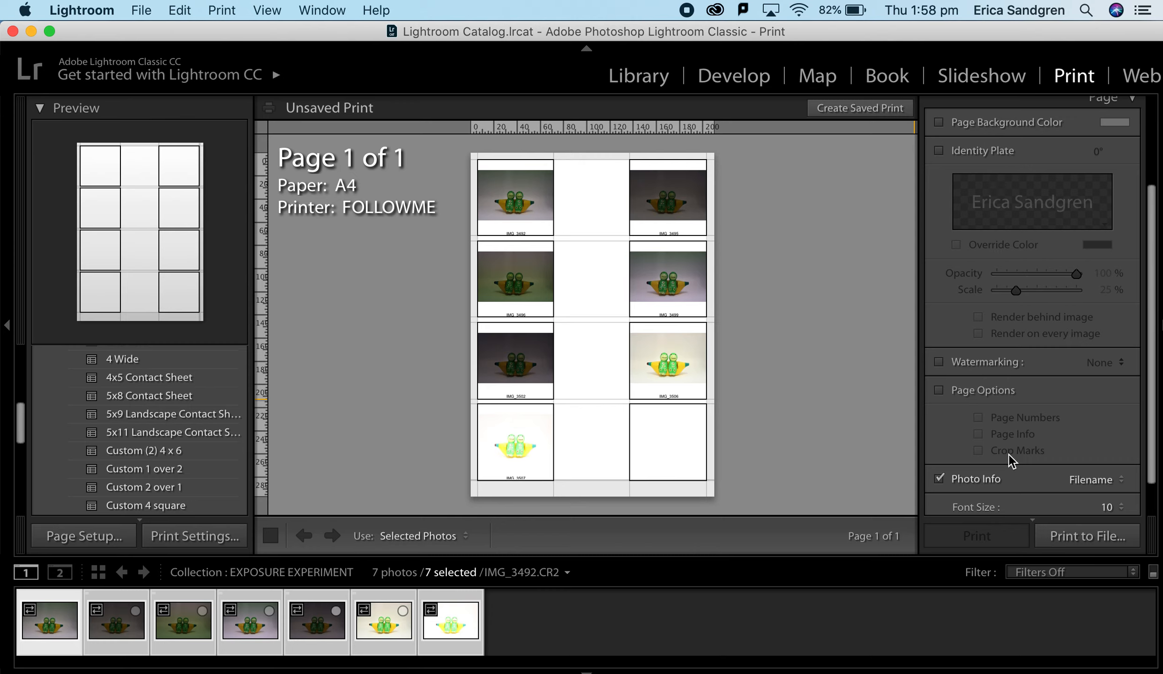
scroll(1008, 455, "down", 2)
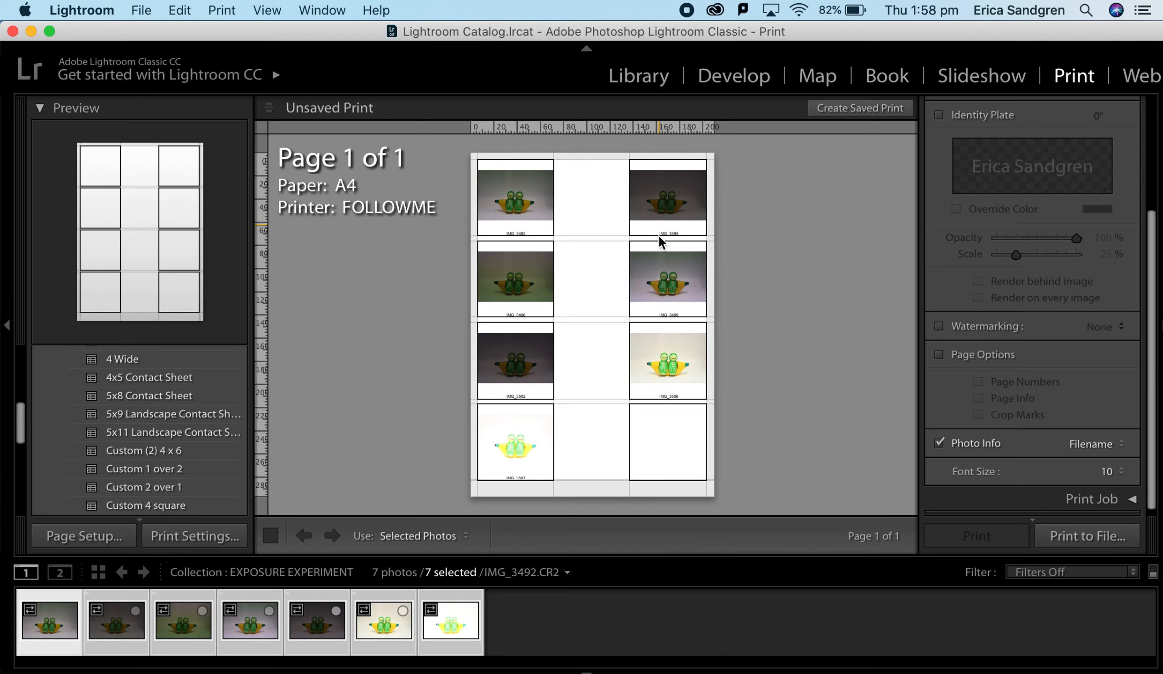
Open a custom text template for the photo info and insert Image # (1) after the filename
left_click(1102, 446)
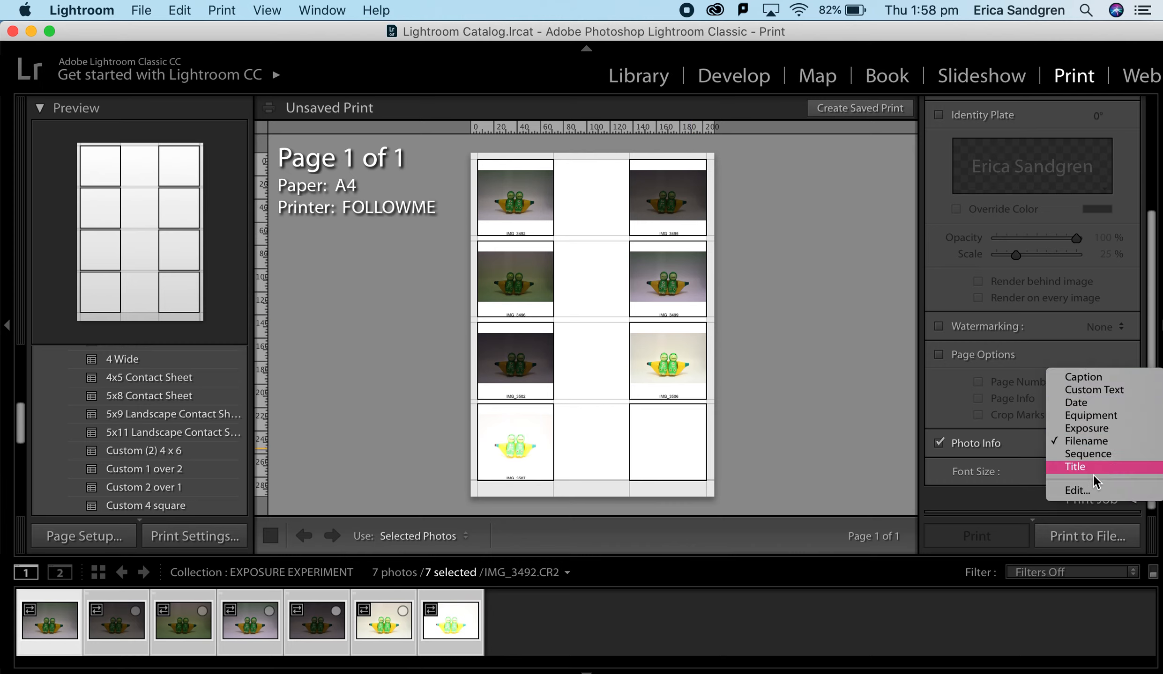
left_click(1029, 452)
left_click(1118, 444)
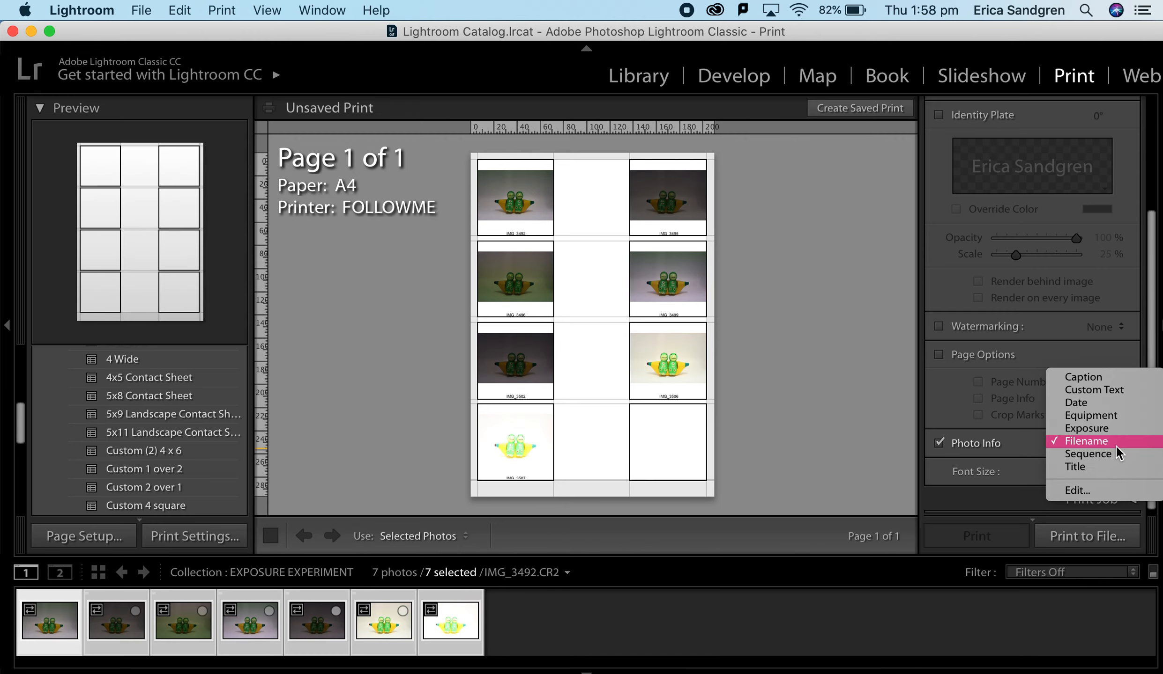
left_click(1082, 491)
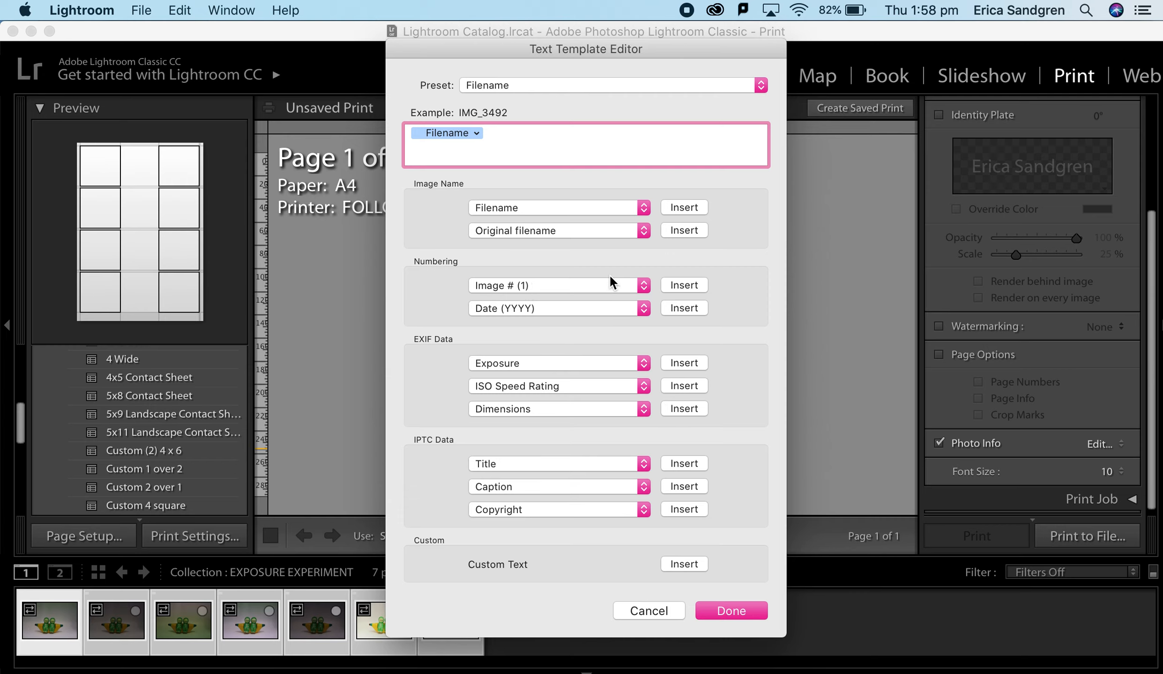
left_click(684, 285)
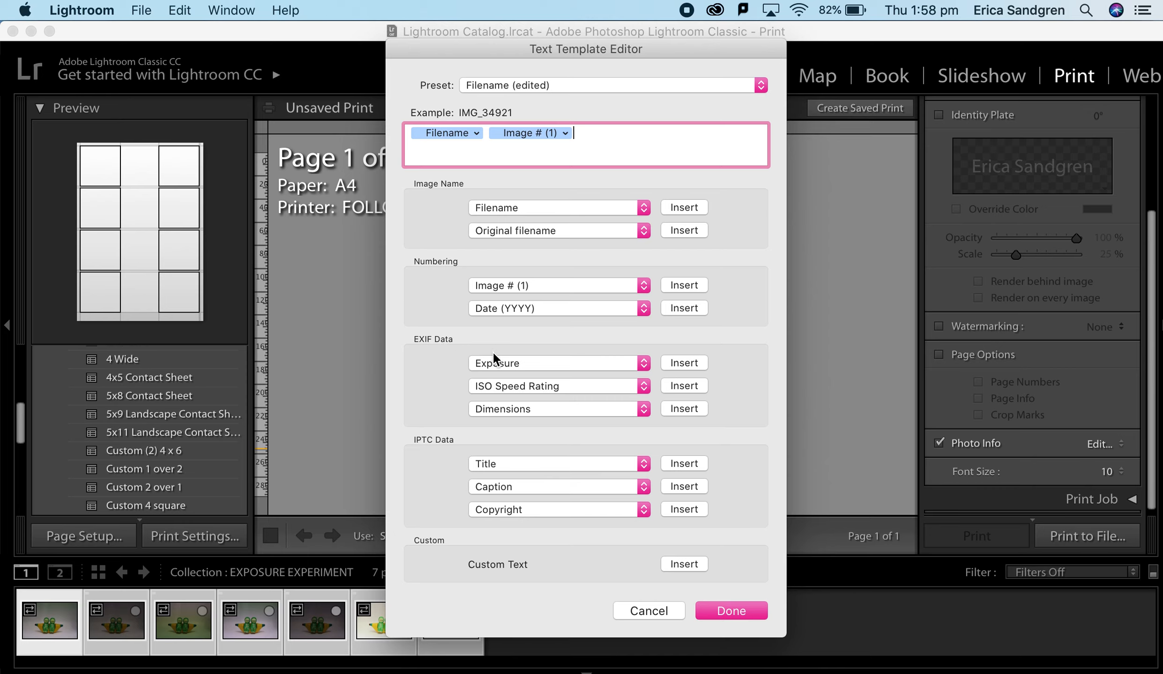
Add the Exposure and ISO Speed Rating EXIF data to the photo info template and apply it to the contact sheet
left_click(577, 362)
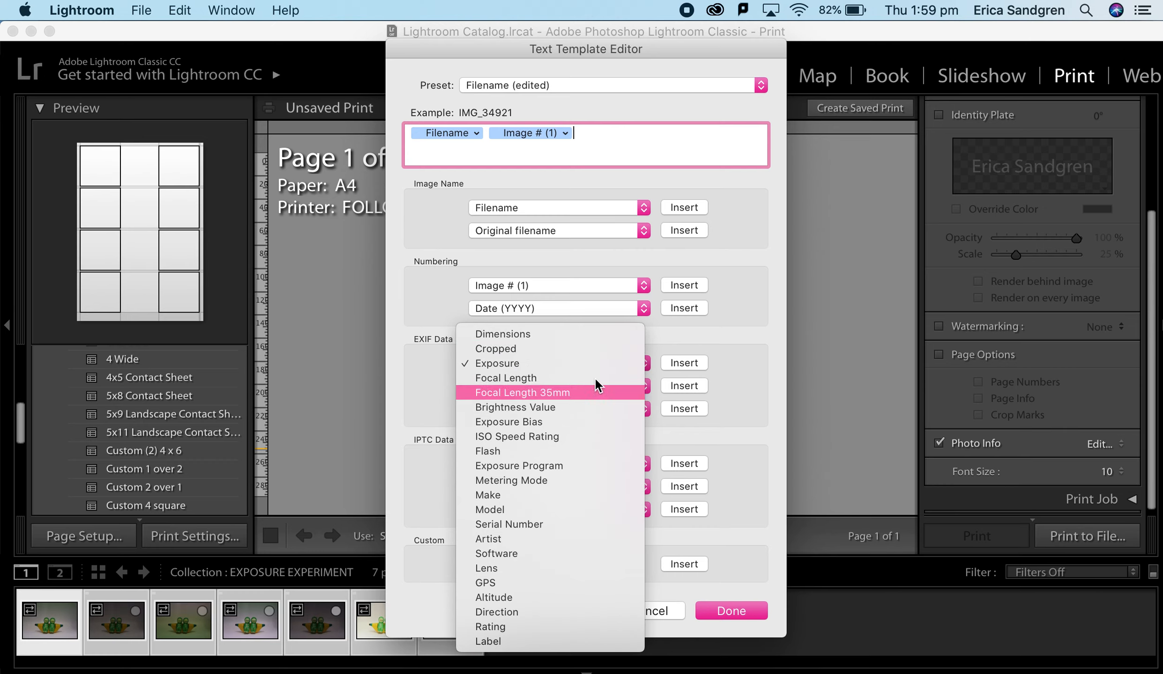
left_click(567, 366)
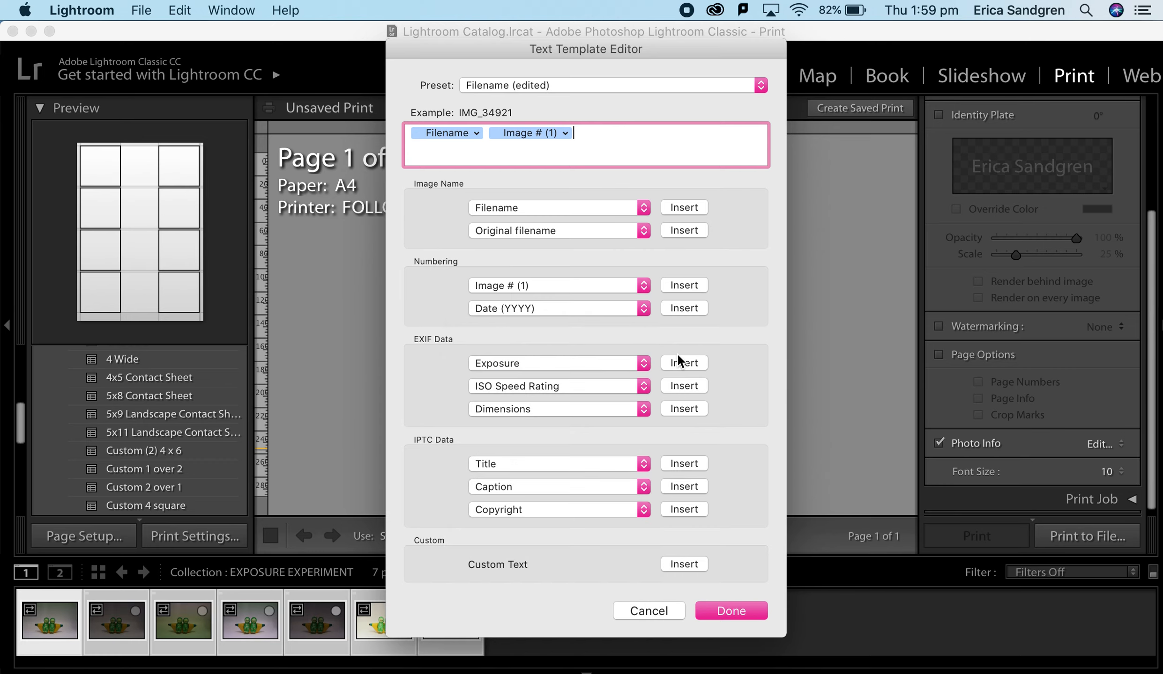
left_click(676, 365)
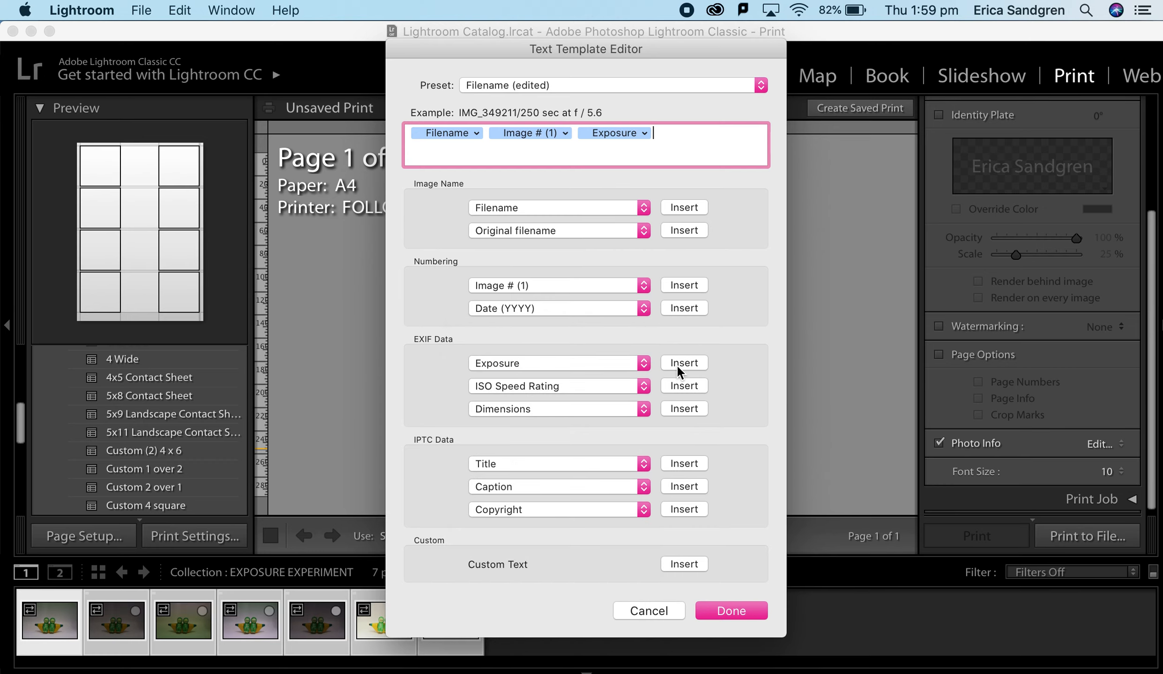
left_click(519, 384)
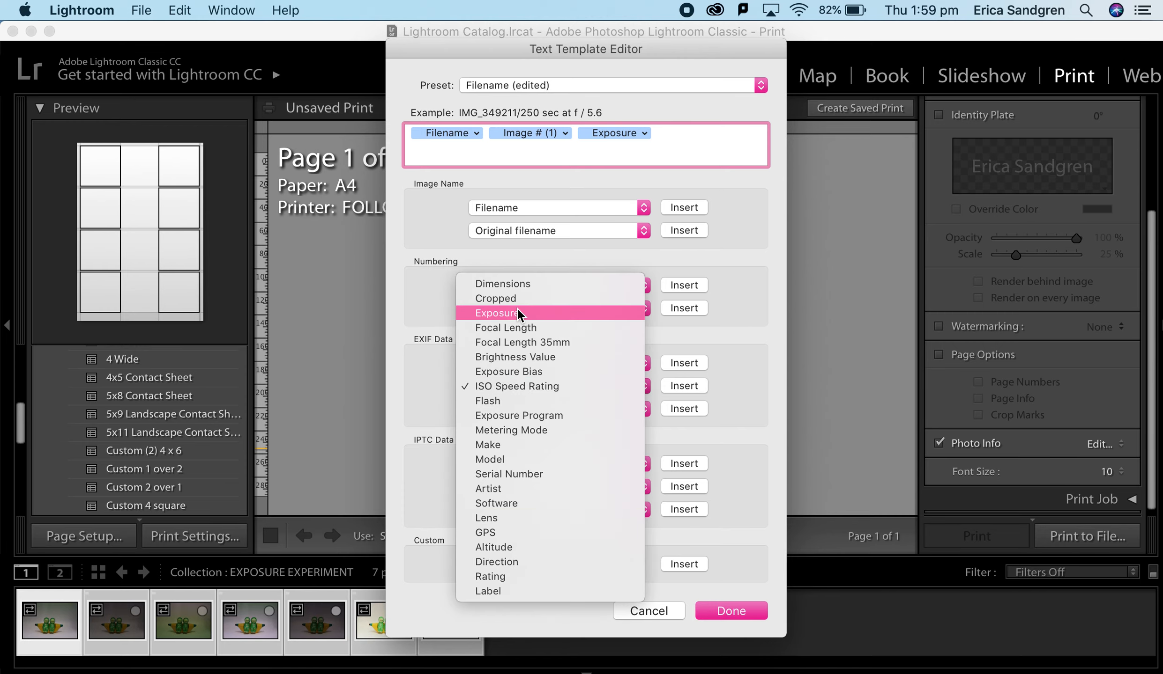
left_click(507, 385)
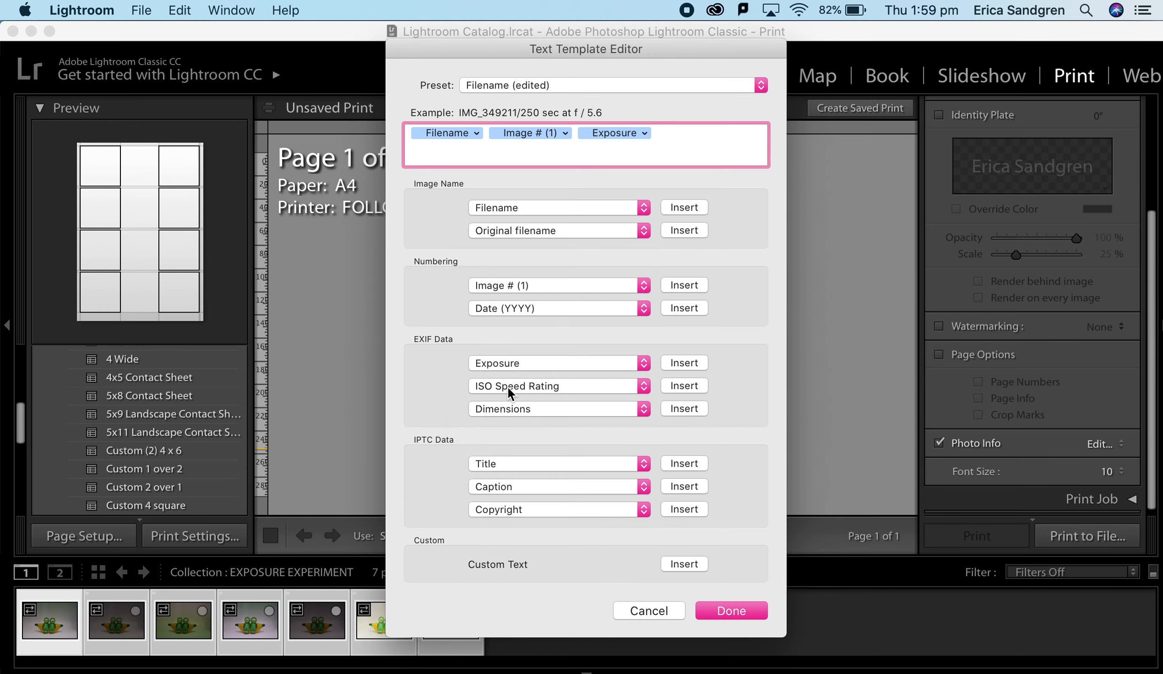
left_click(673, 386)
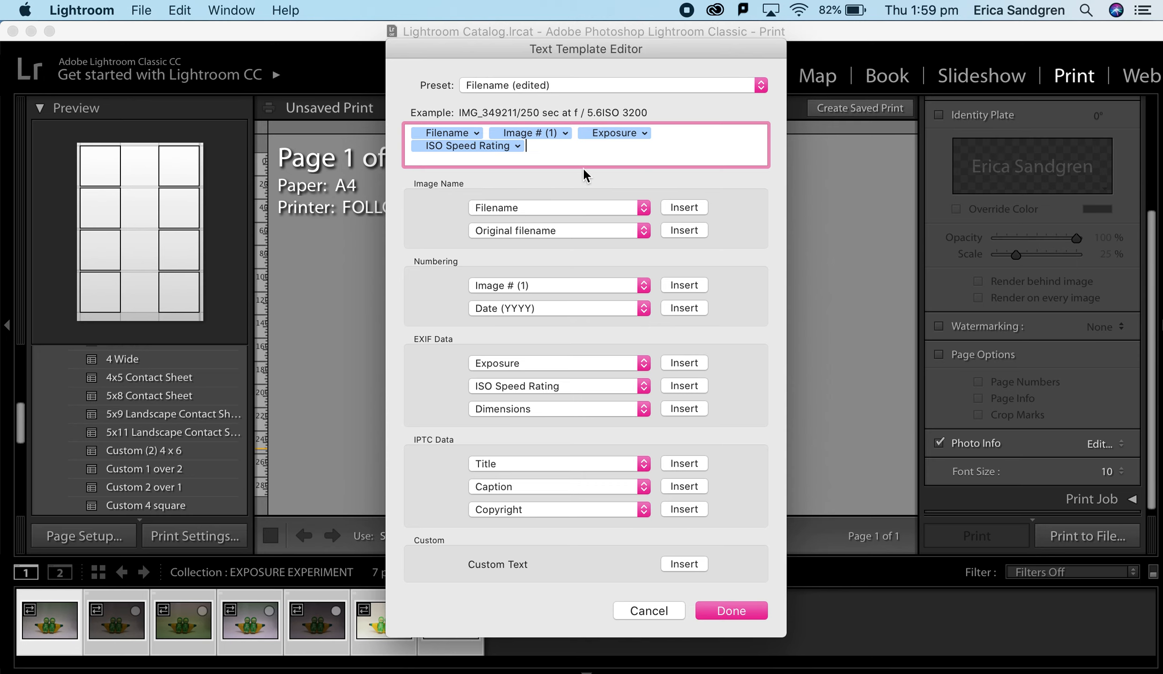
left_click(719, 607)
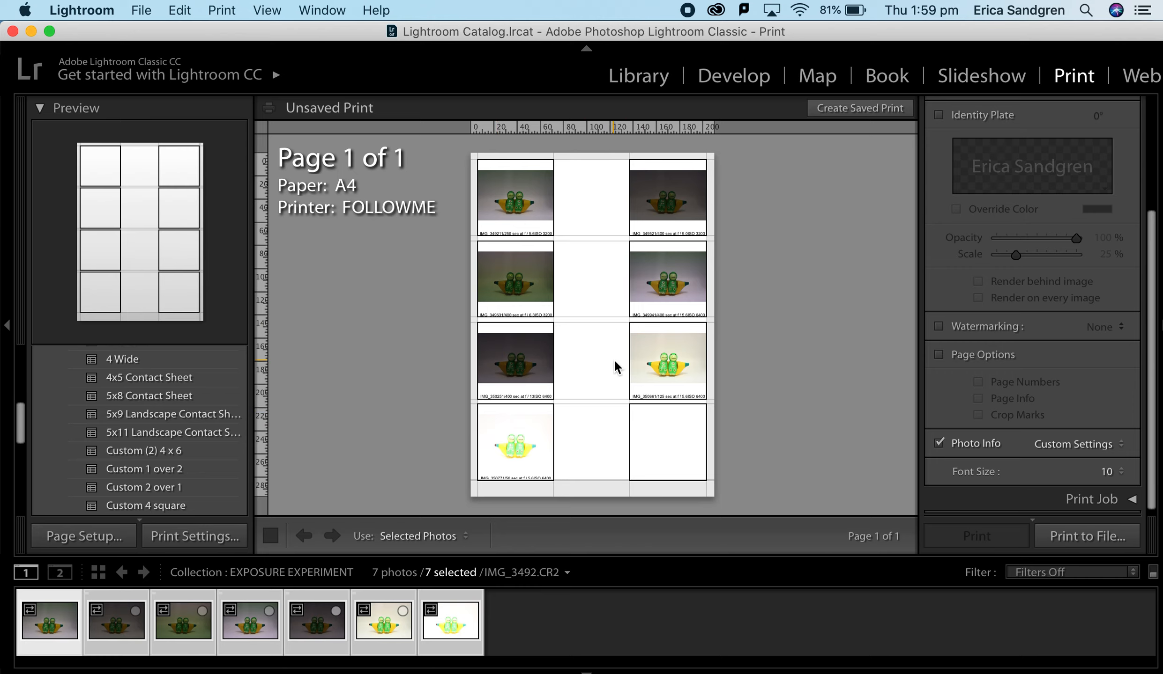
Try Printer as the print job's output in the print job settings and return it to JPEG File
scroll(1060, 426, "down", 1)
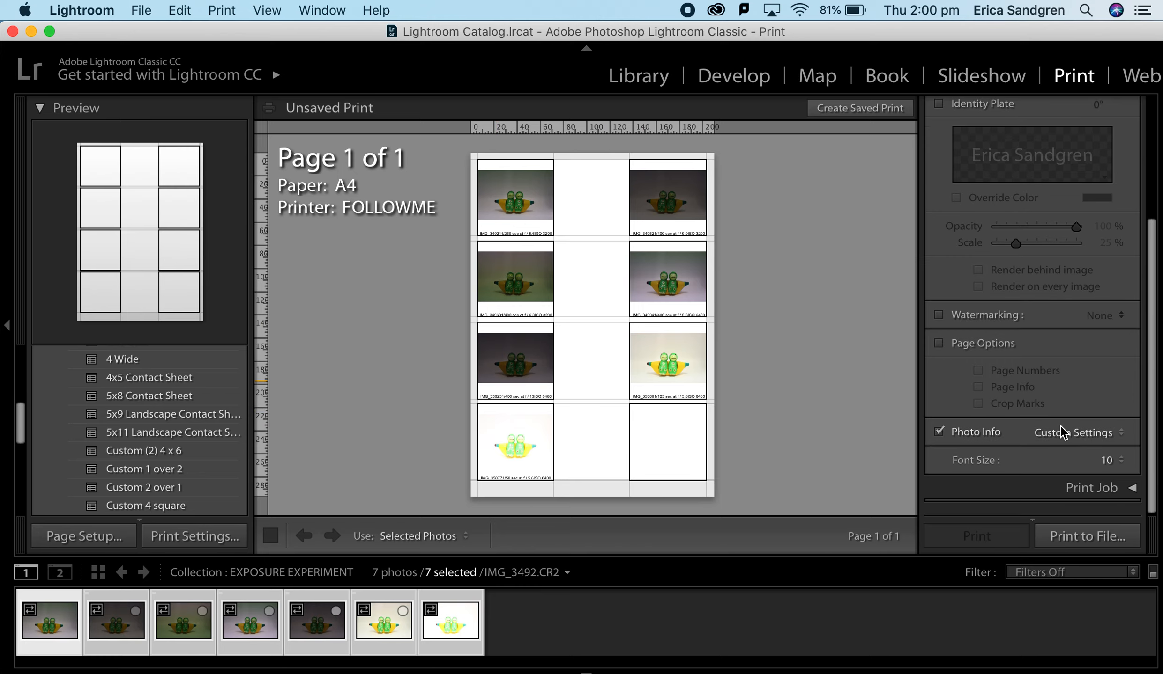
left_click(1119, 497)
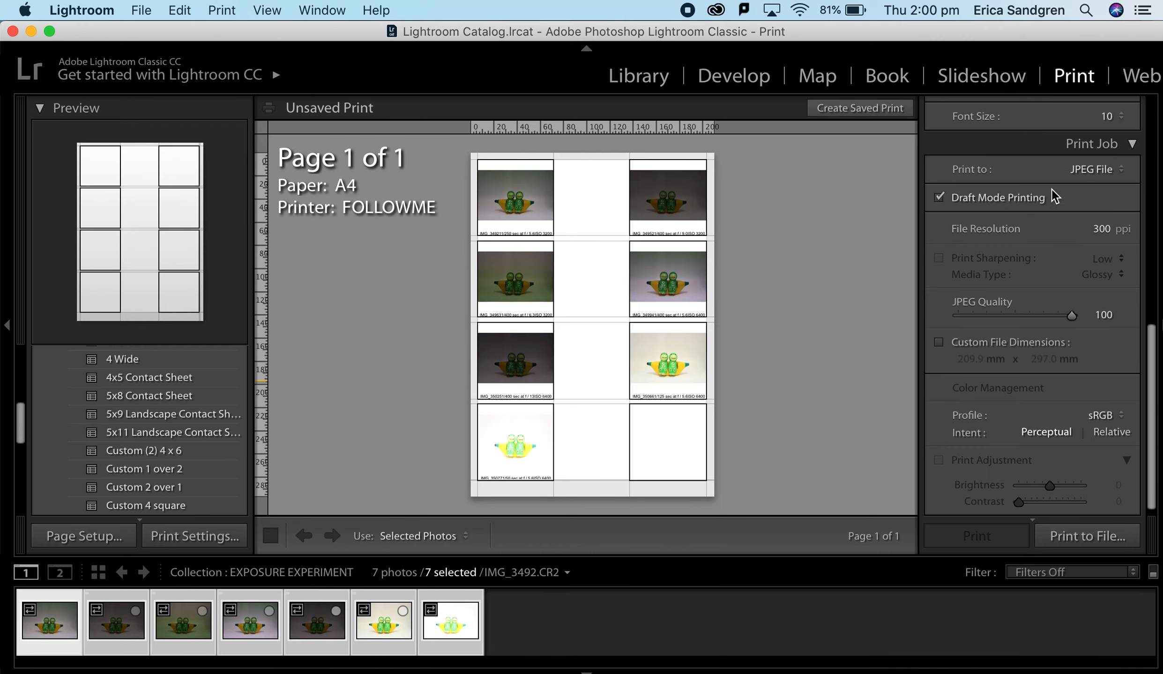
left_click(1106, 145)
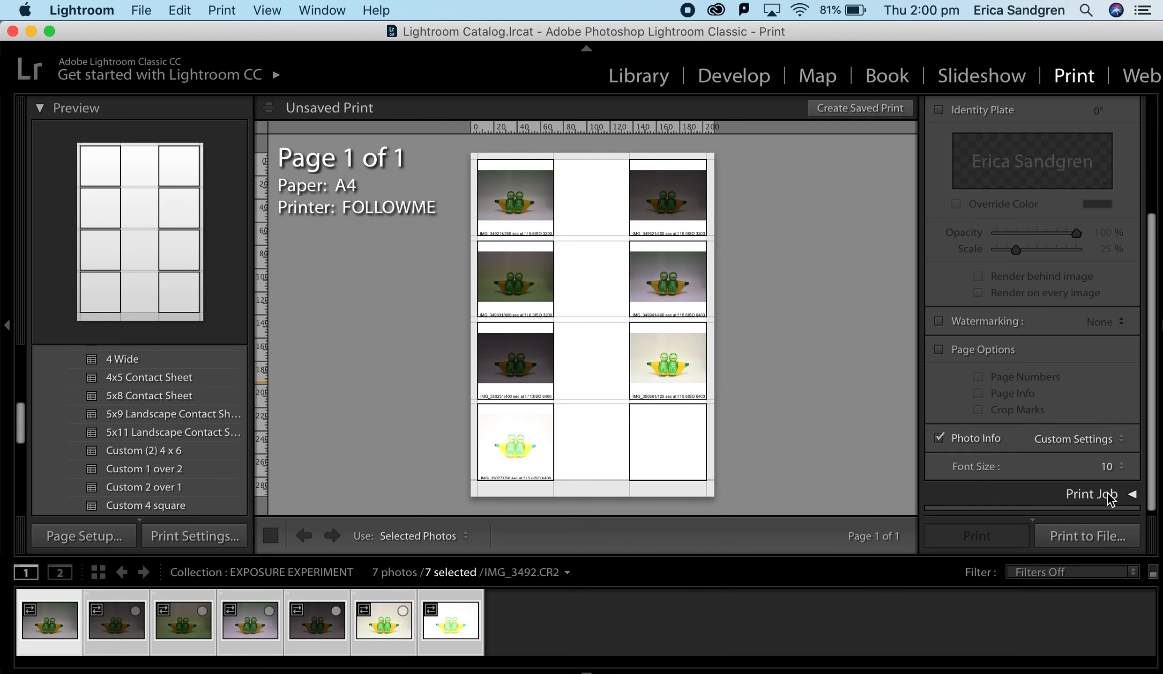
left_click(1107, 493)
left_click(1106, 170)
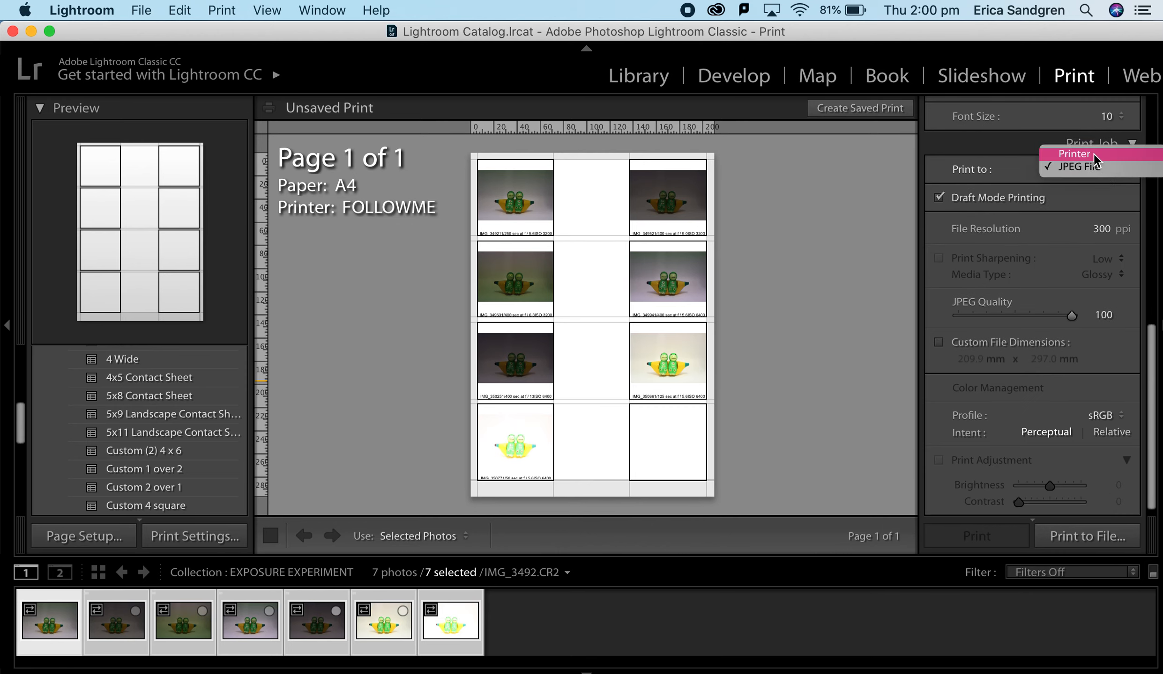
left_click(1074, 154)
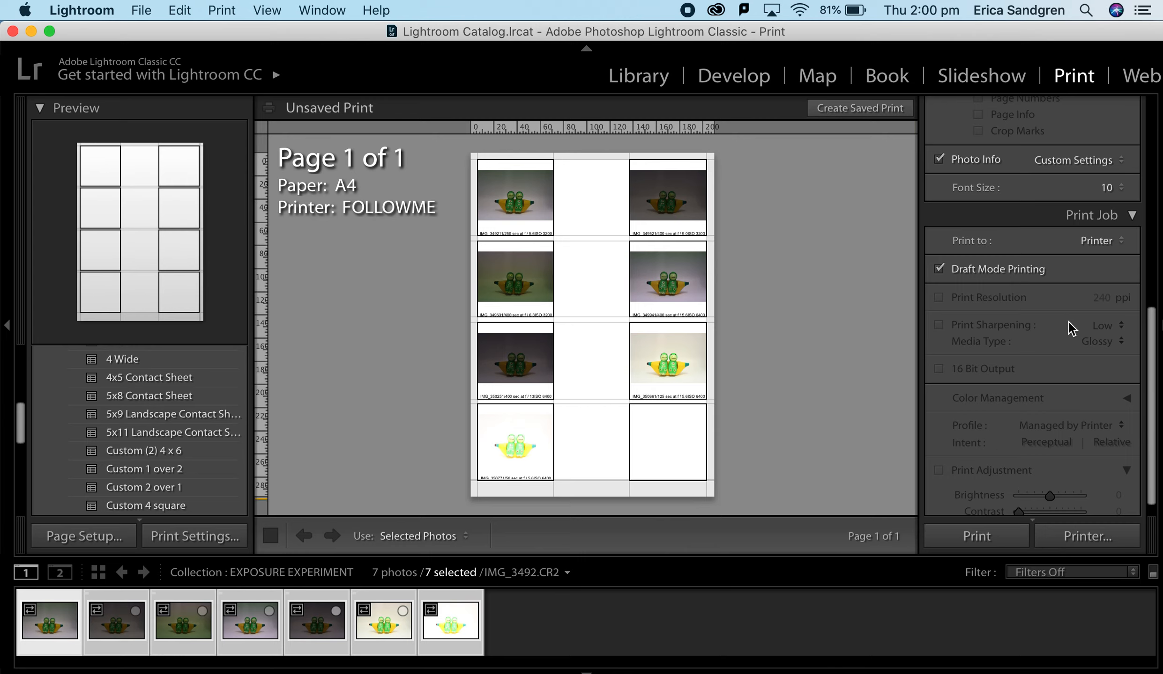
left_click(1104, 239)
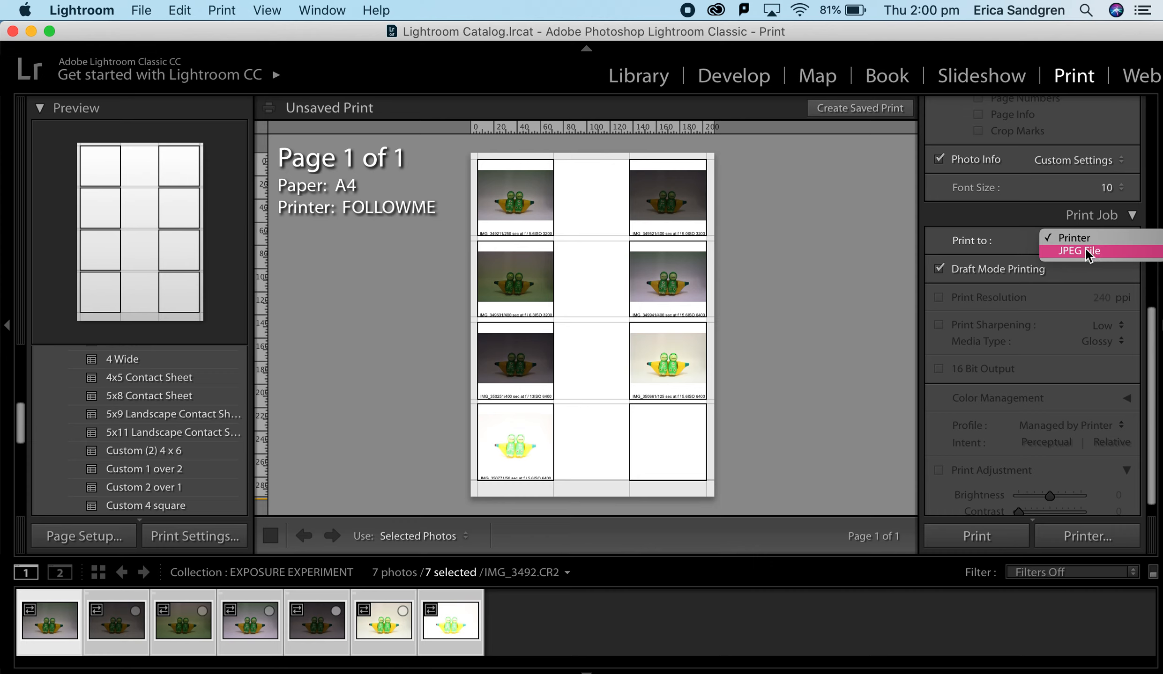
left_click(1084, 252)
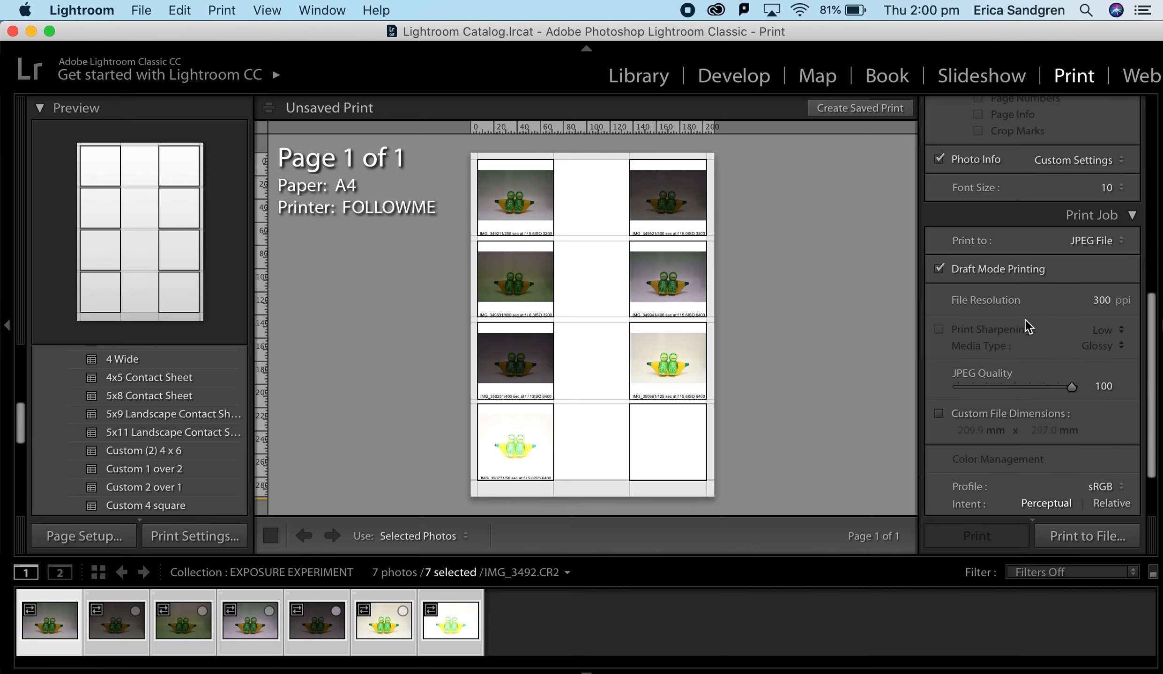
Export the contact sheet as a JPEG file named Exposure Contact Sheet on the Desktop
scroll(1024, 319, "down", 2)
scroll(1024, 320, "down", 2)
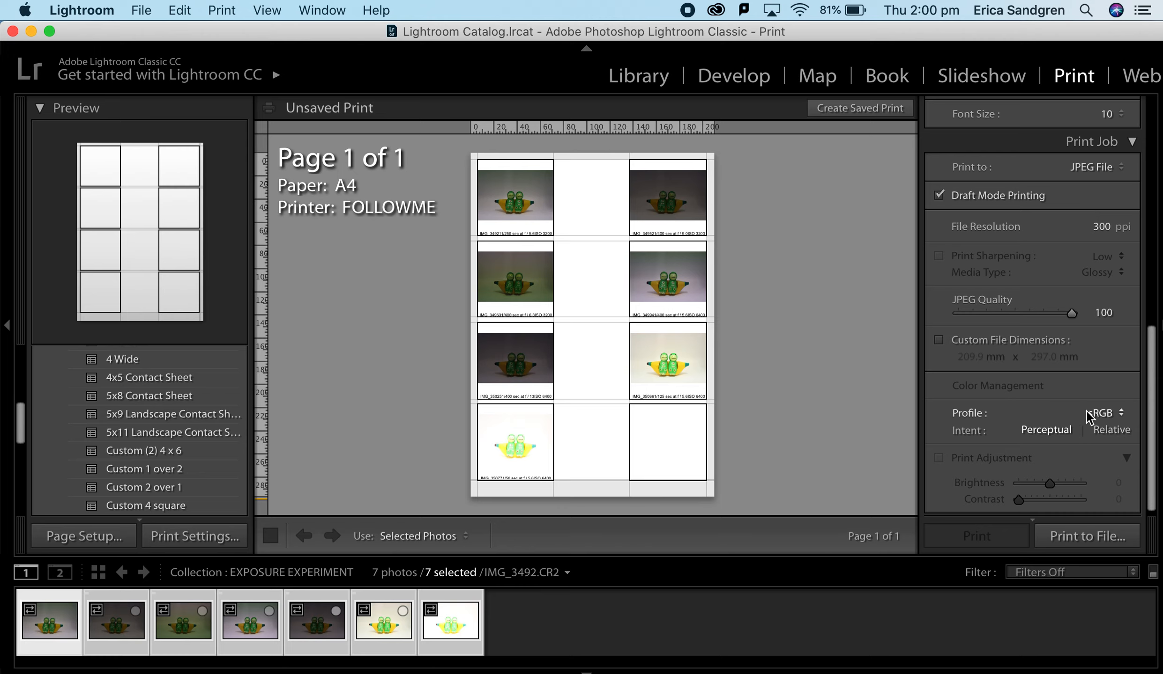
left_click(1091, 534)
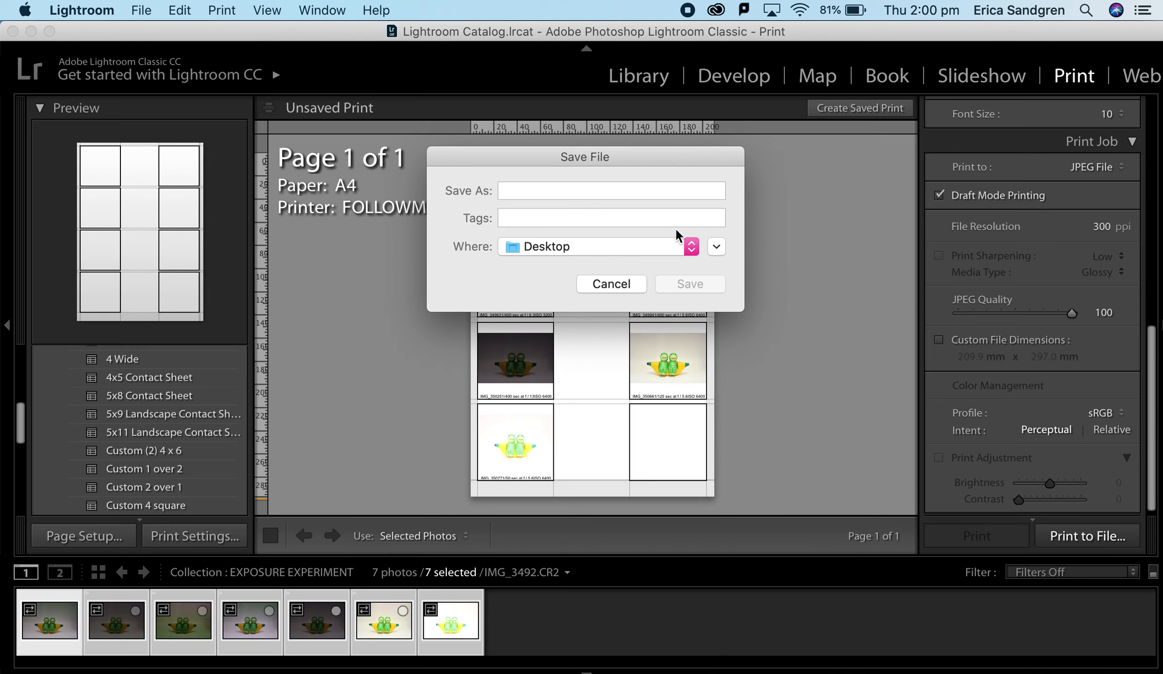
left_click(540, 193)
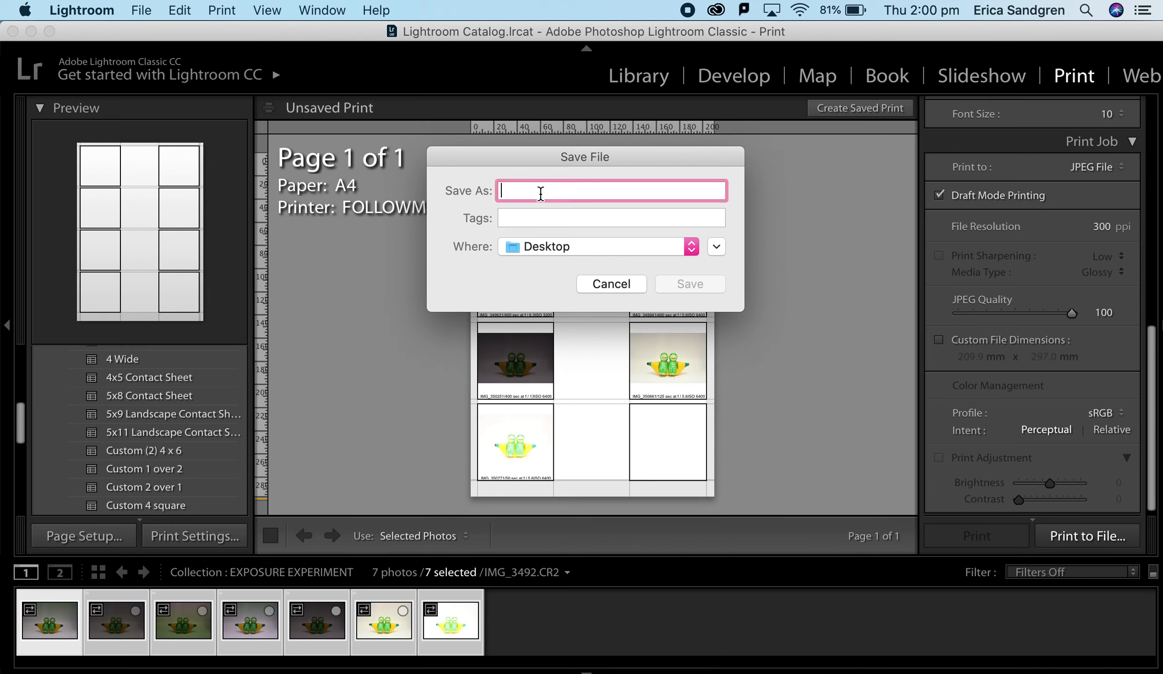
type("Exp")
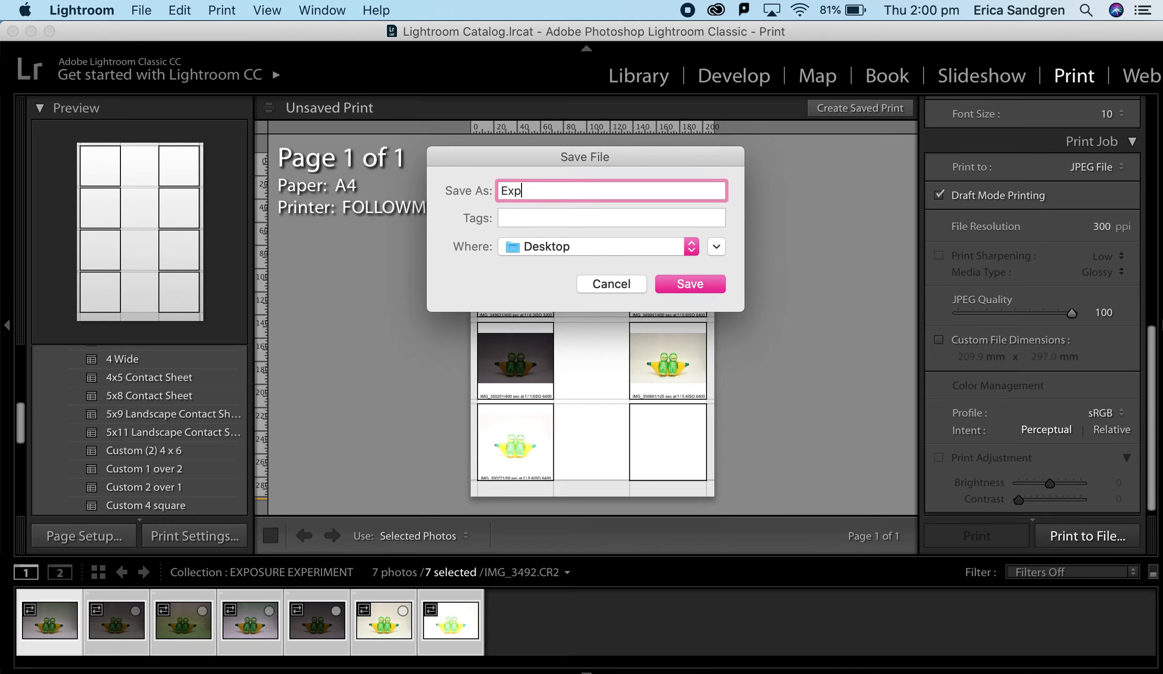
type("osure Contact Sheet")
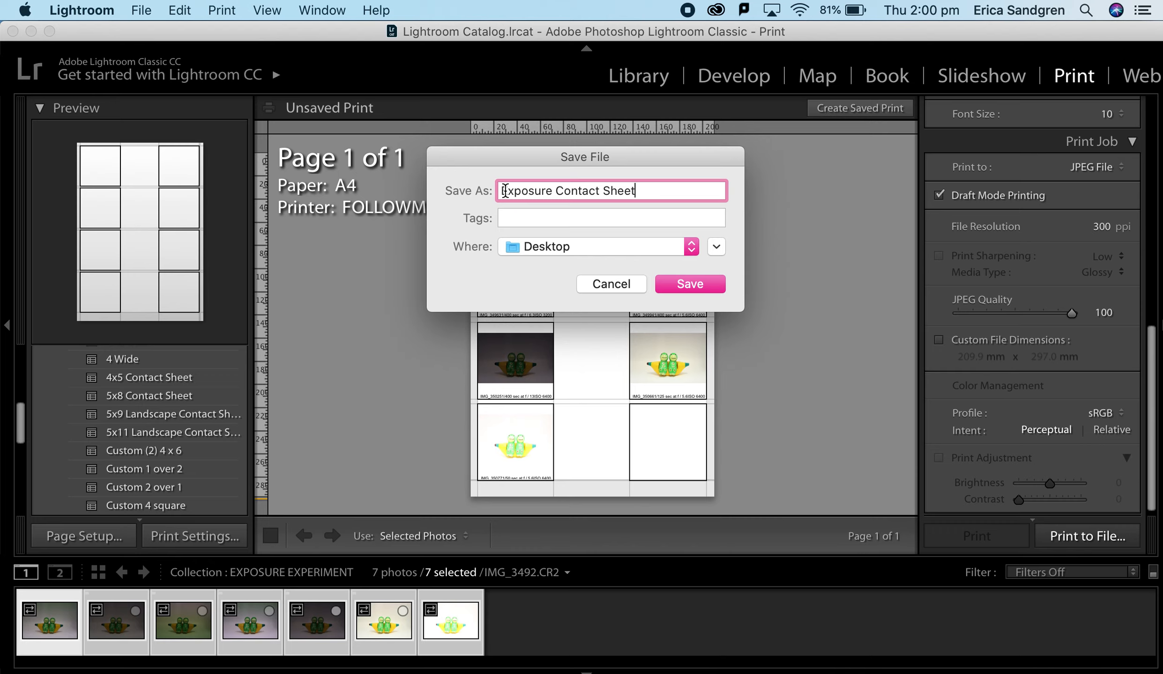
left_click(551, 246)
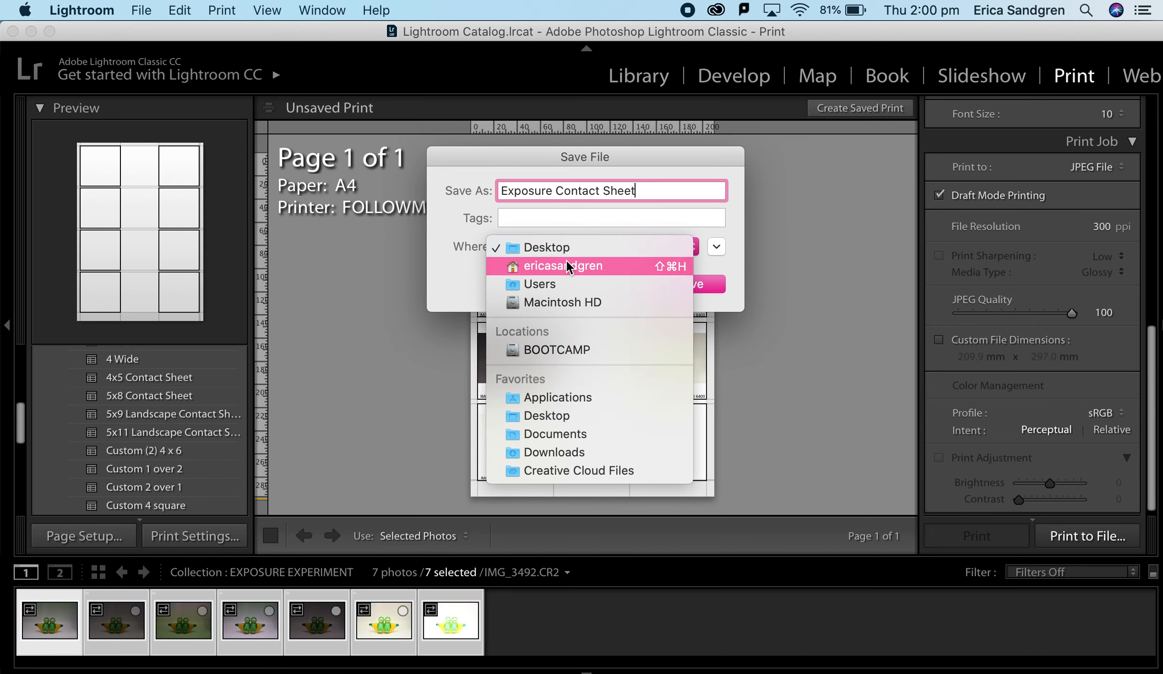
left_click(564, 250)
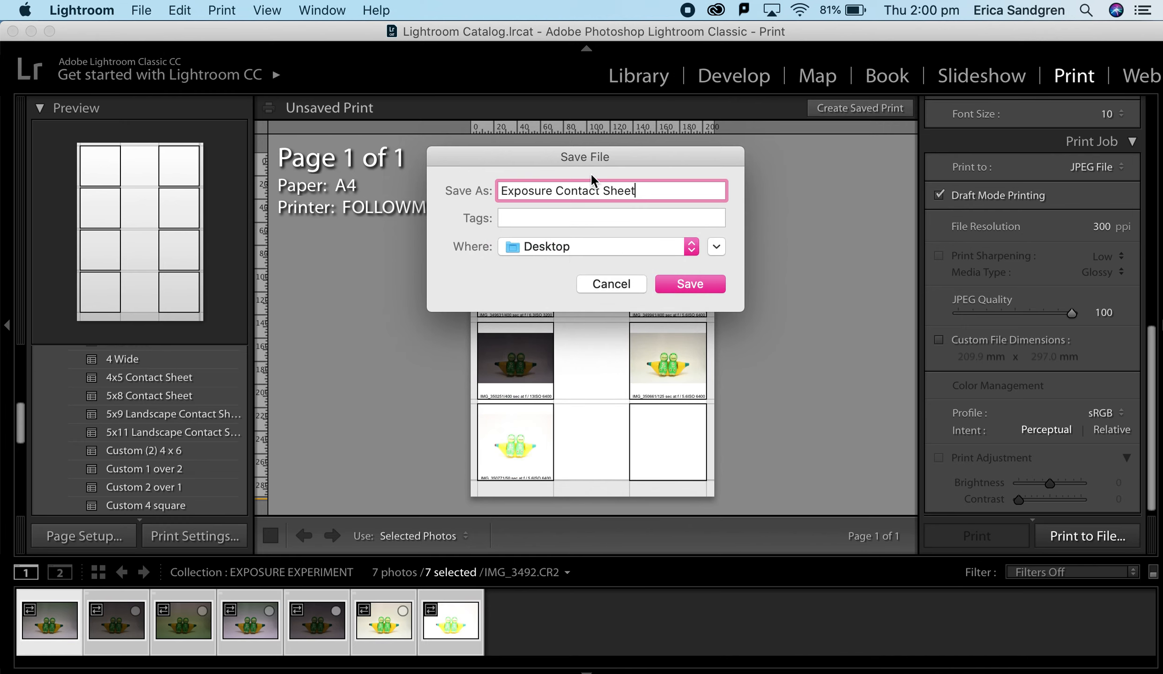
left_click(697, 287)
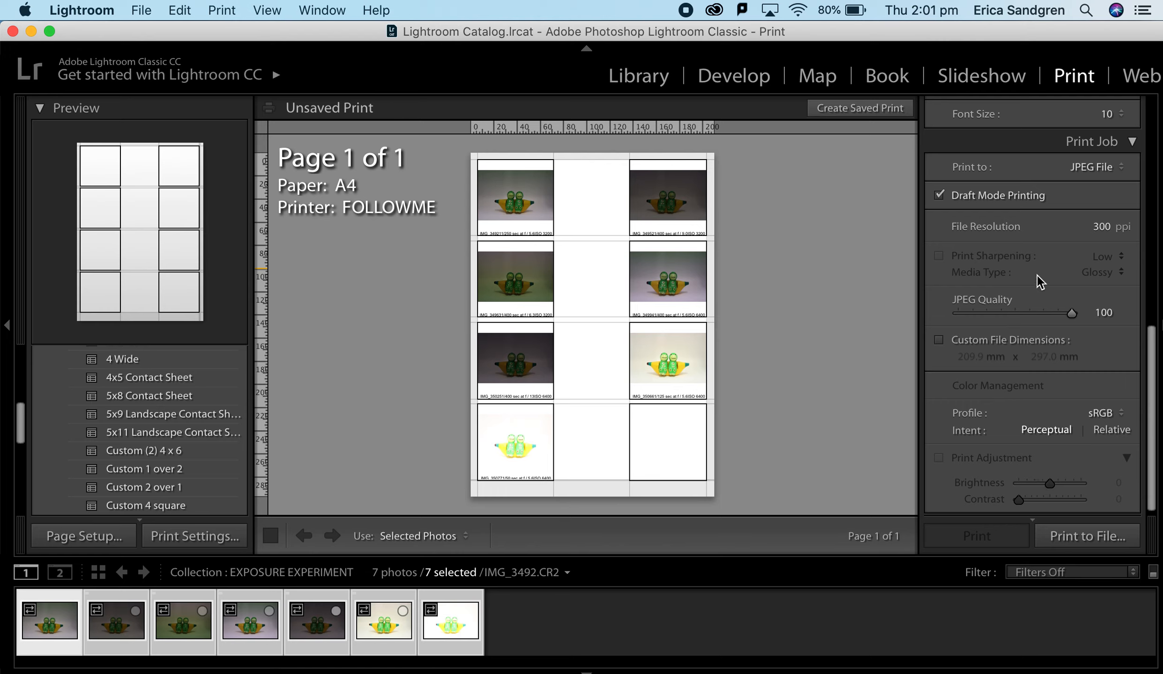
scroll(1036, 275, "up", 2)
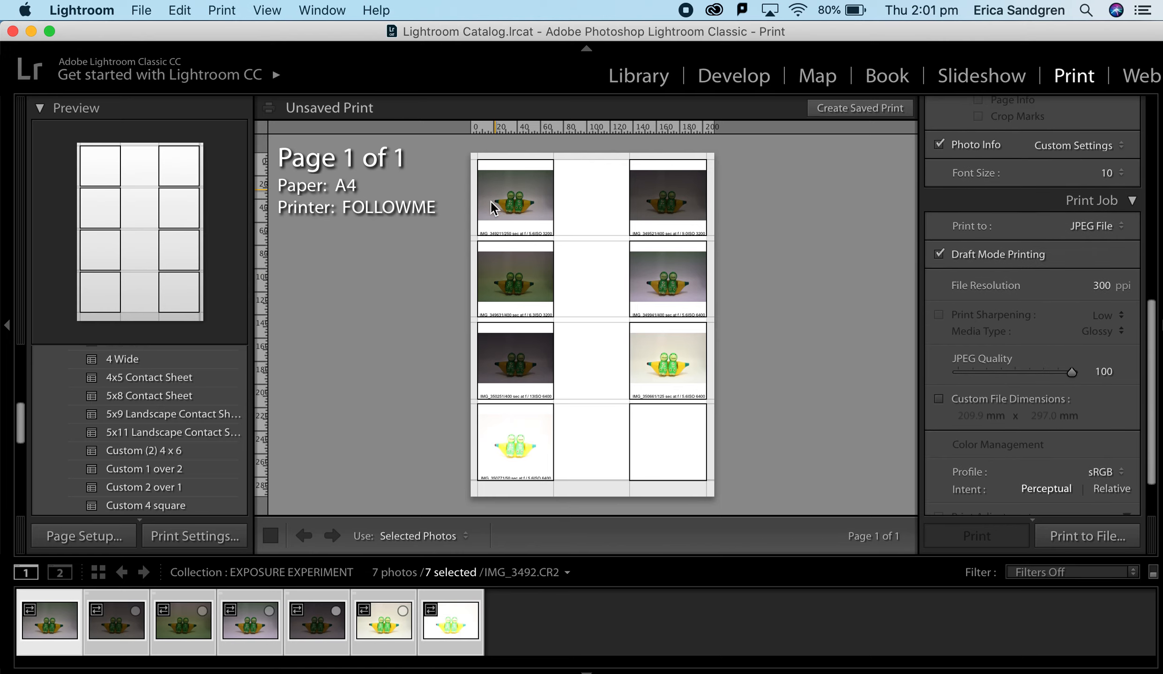